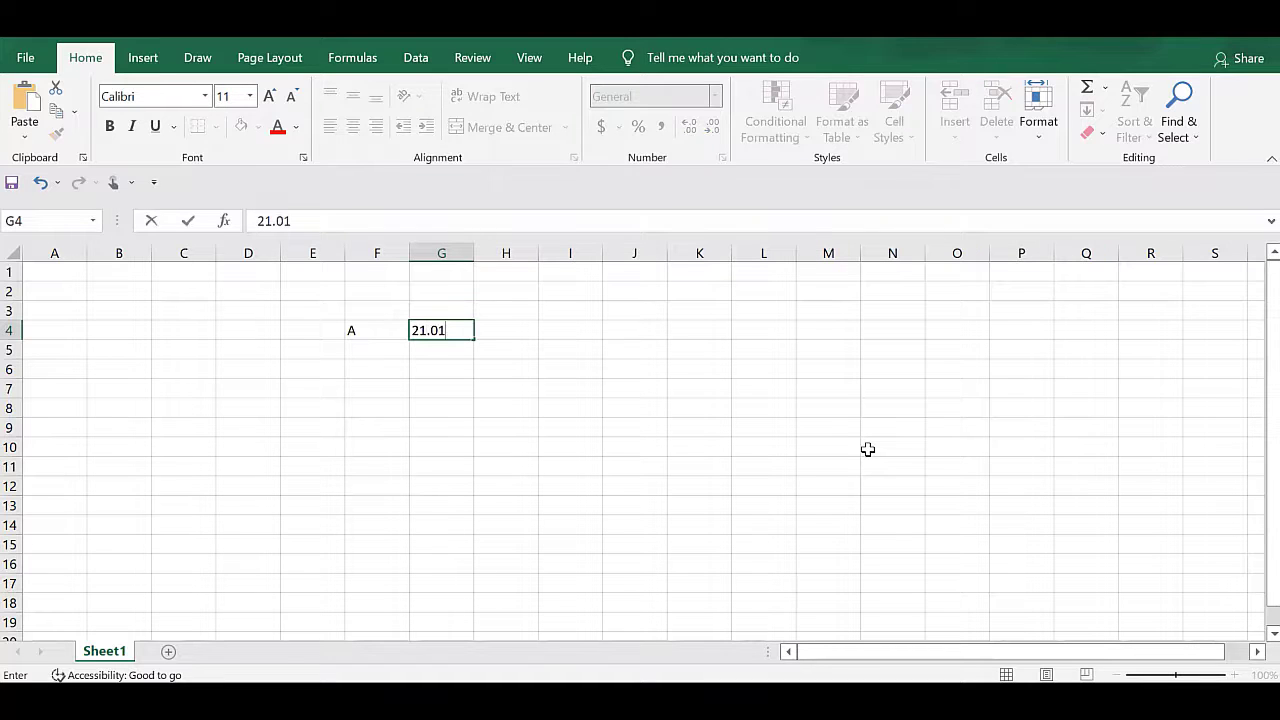
Finish entering 21.01 in G4 as A's value, and add the label B in F5 with 7 in G5.
key("Return")
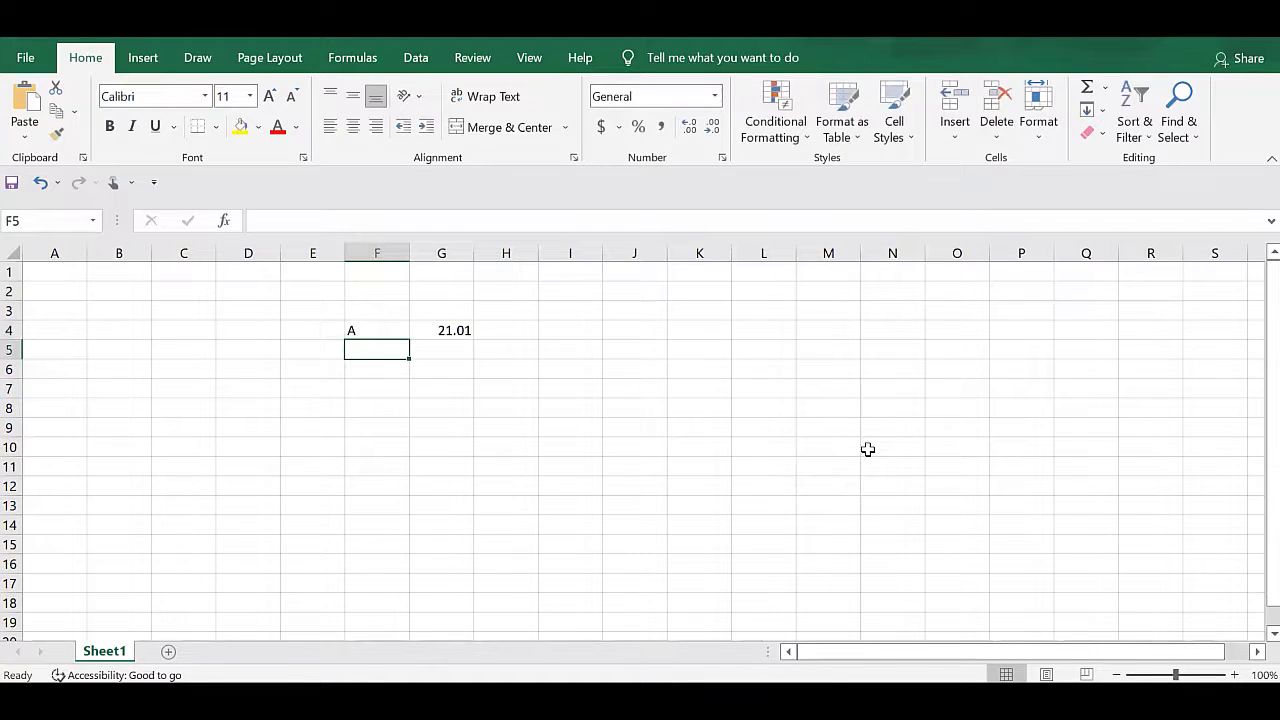
type("B")
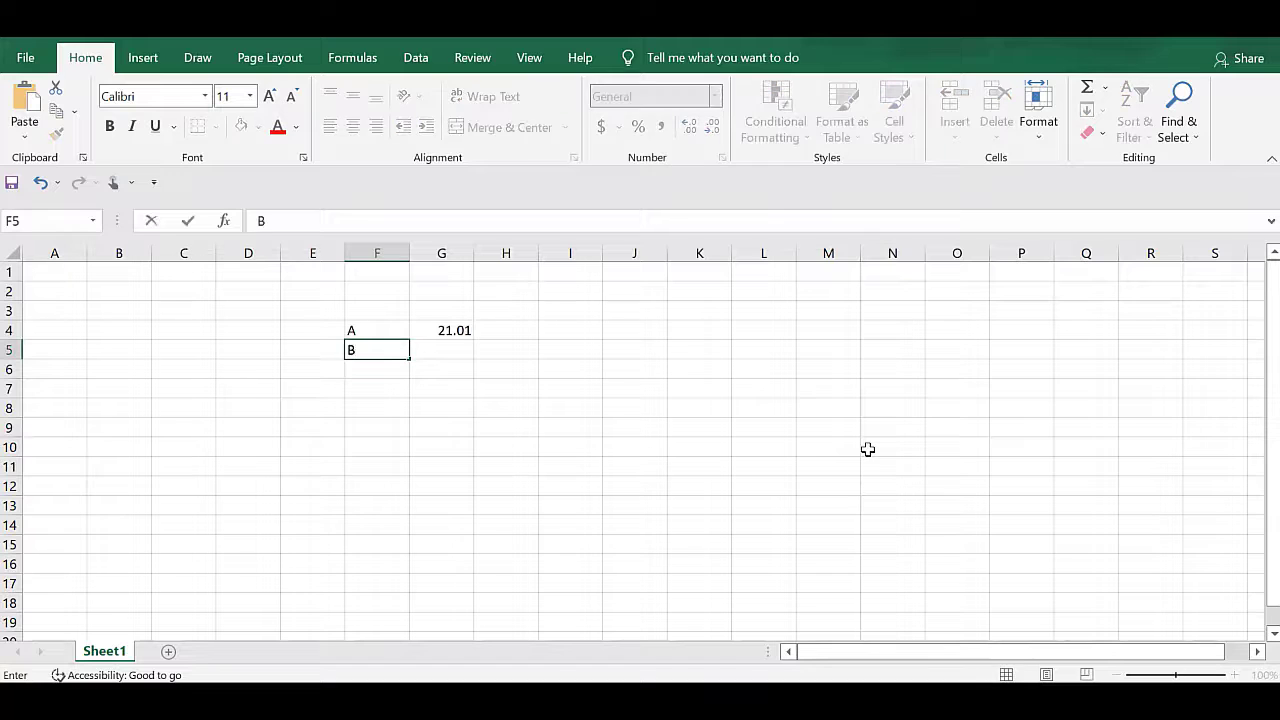
key("Tab")
type("7")
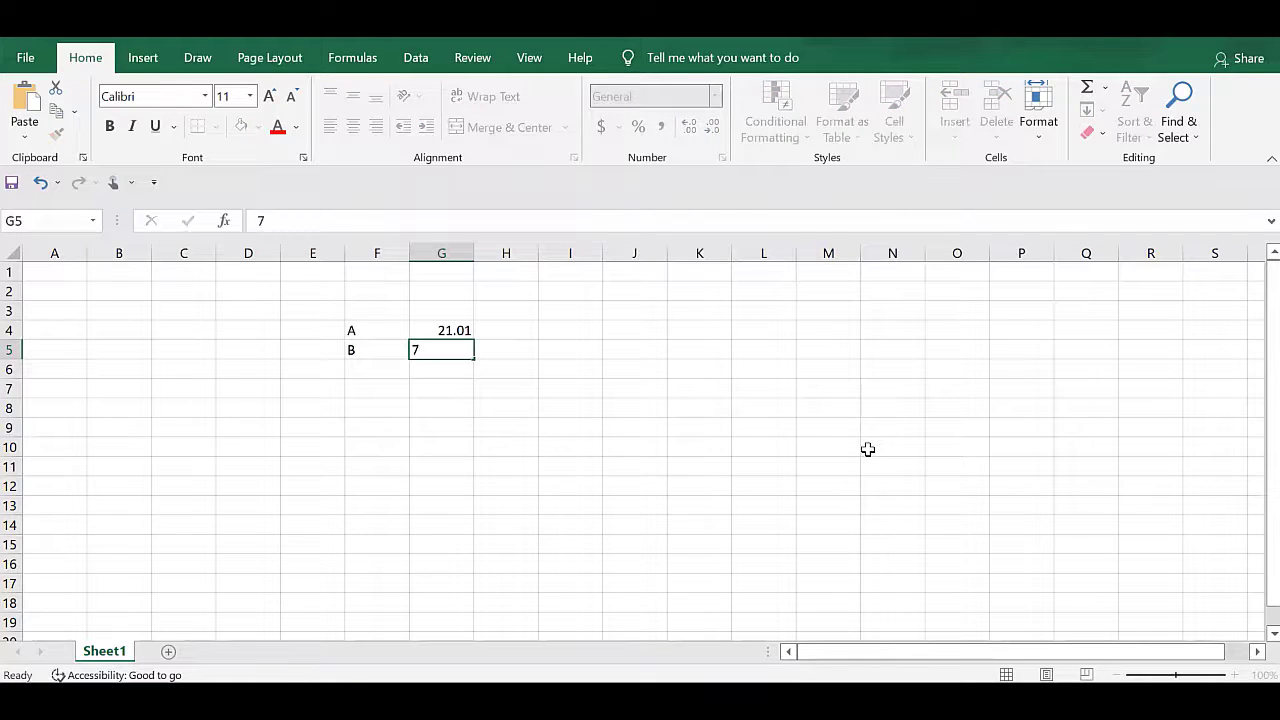
key("Down")
key("Down")
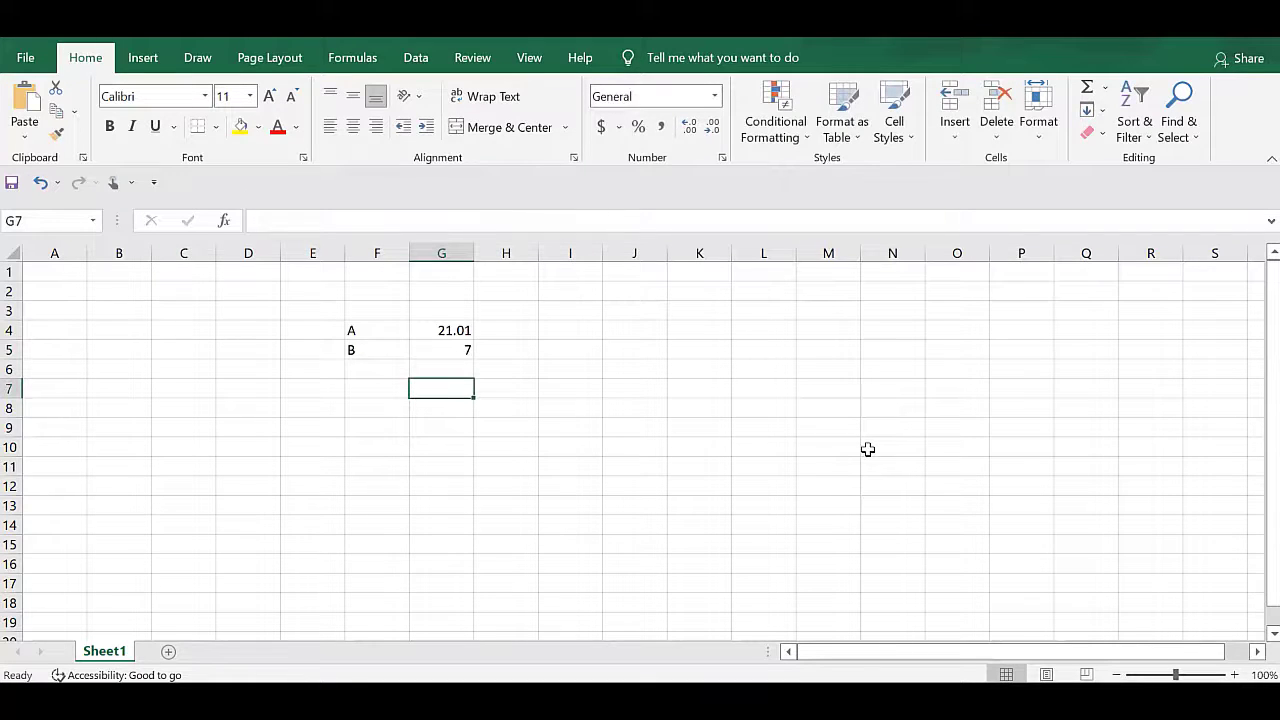
Enter the multiples 7, 14, 21 and 28 across cells G7 to J7.
left_click(447, 328)
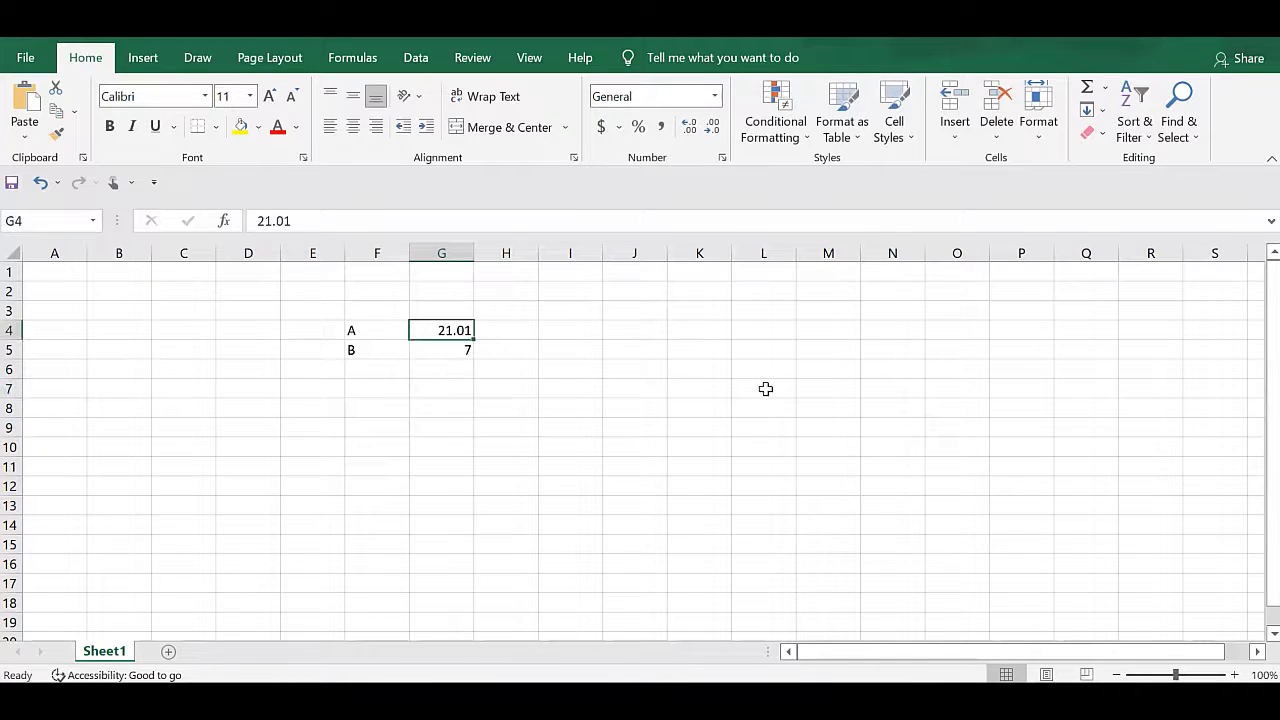
key("Down")
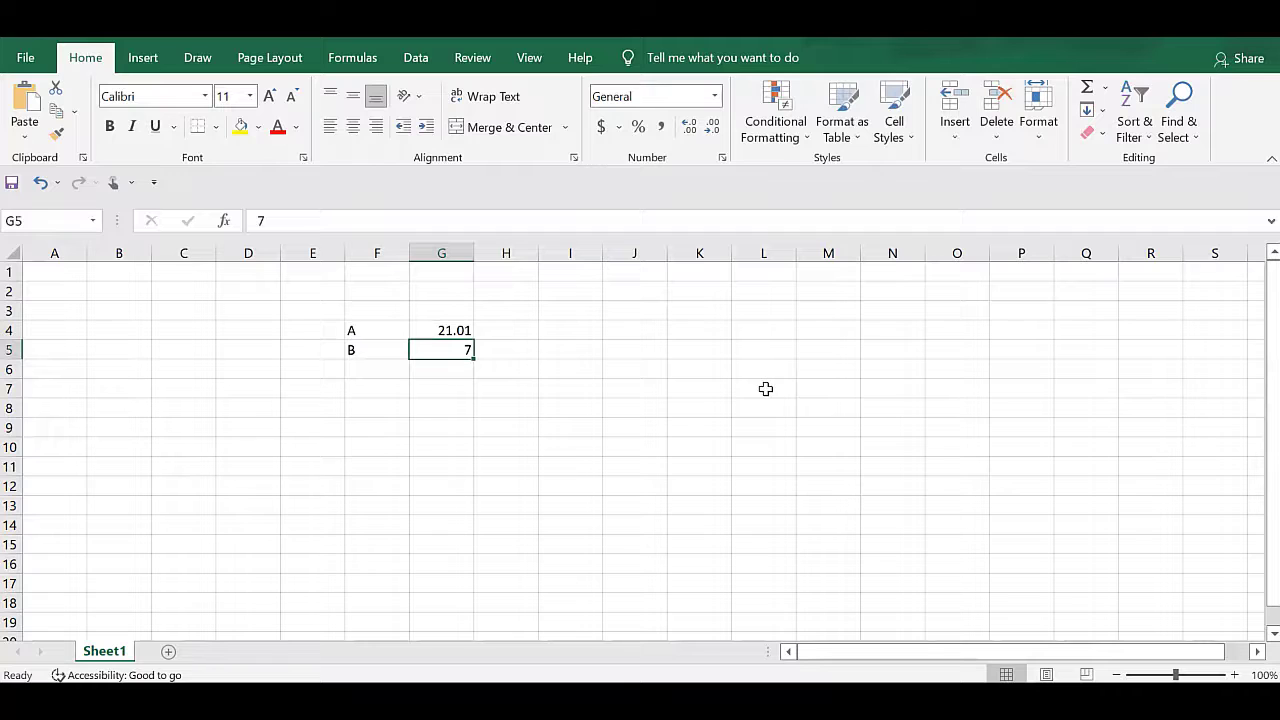
key("Down")
key("Down")
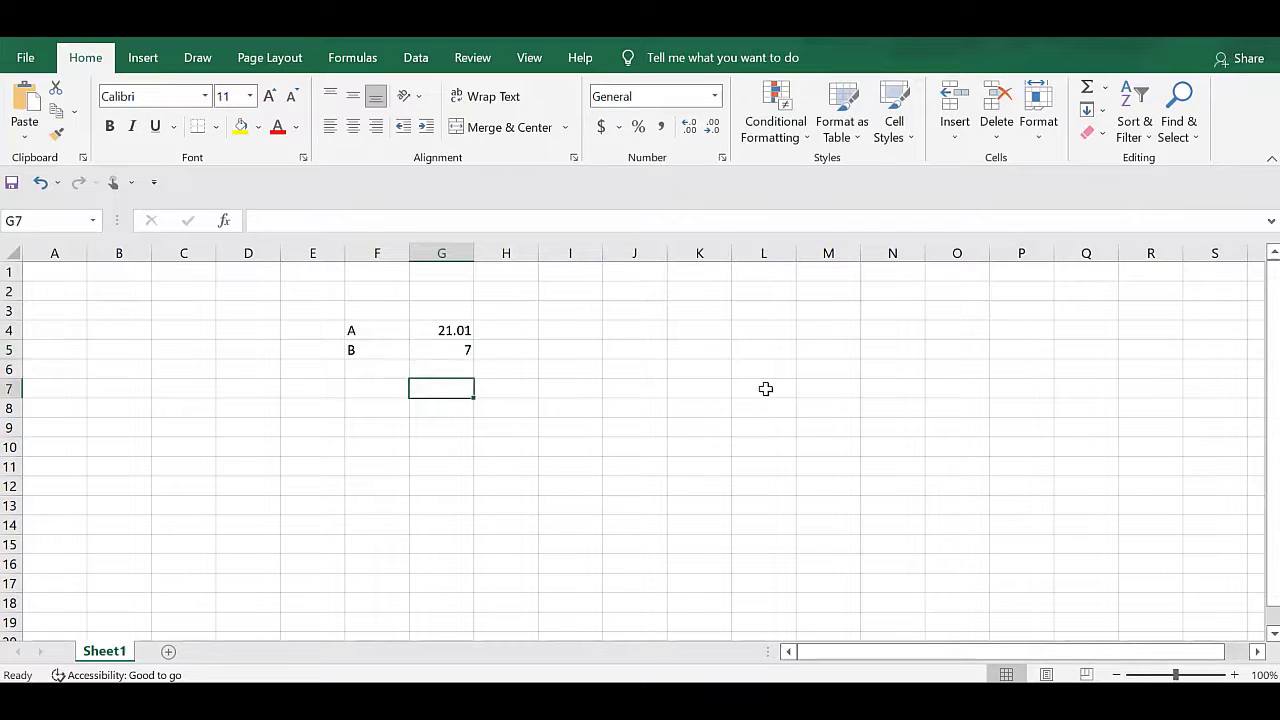
type("7")
key("Tab")
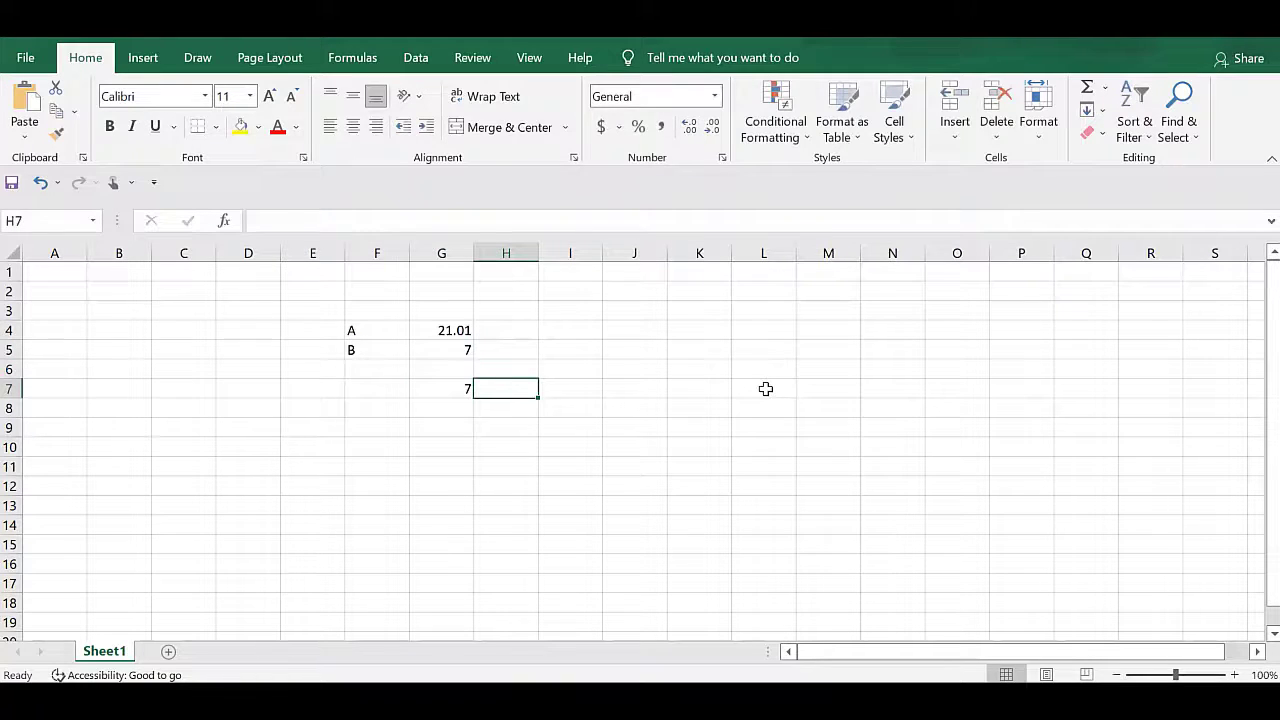
type("14")
key("Tab")
type("21")
key("Tab")
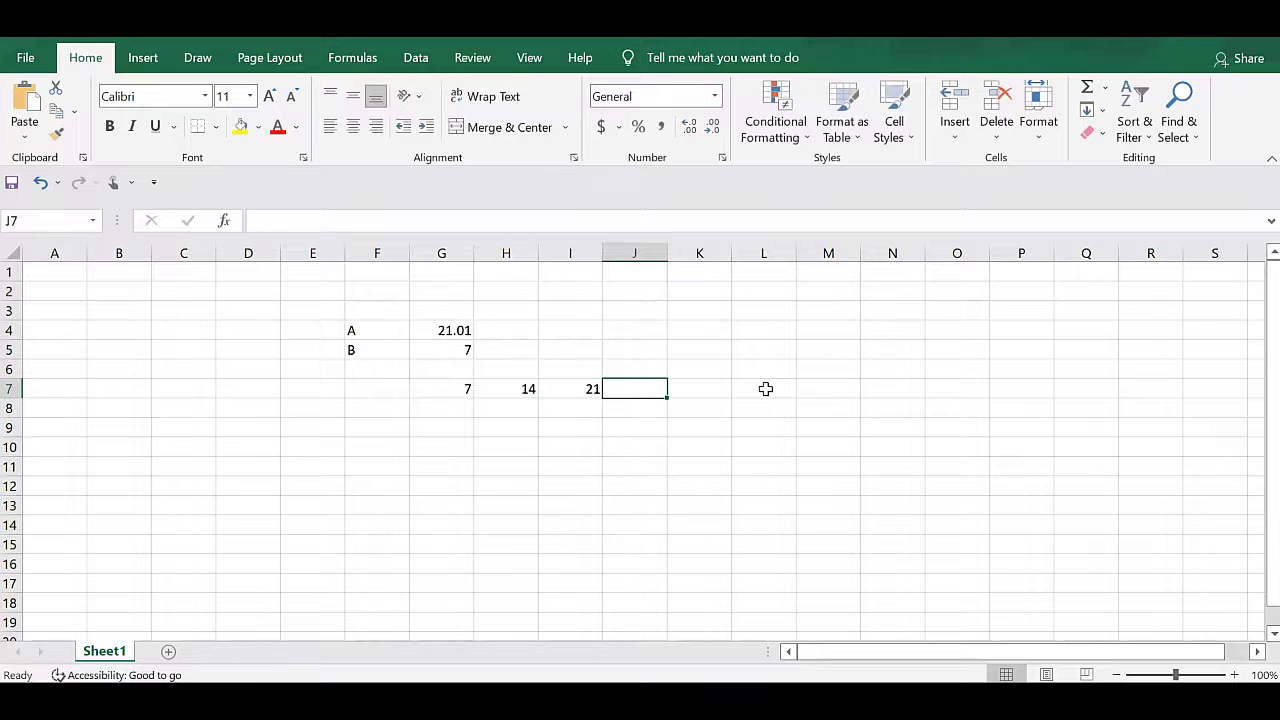
type("28")
key("Tab")
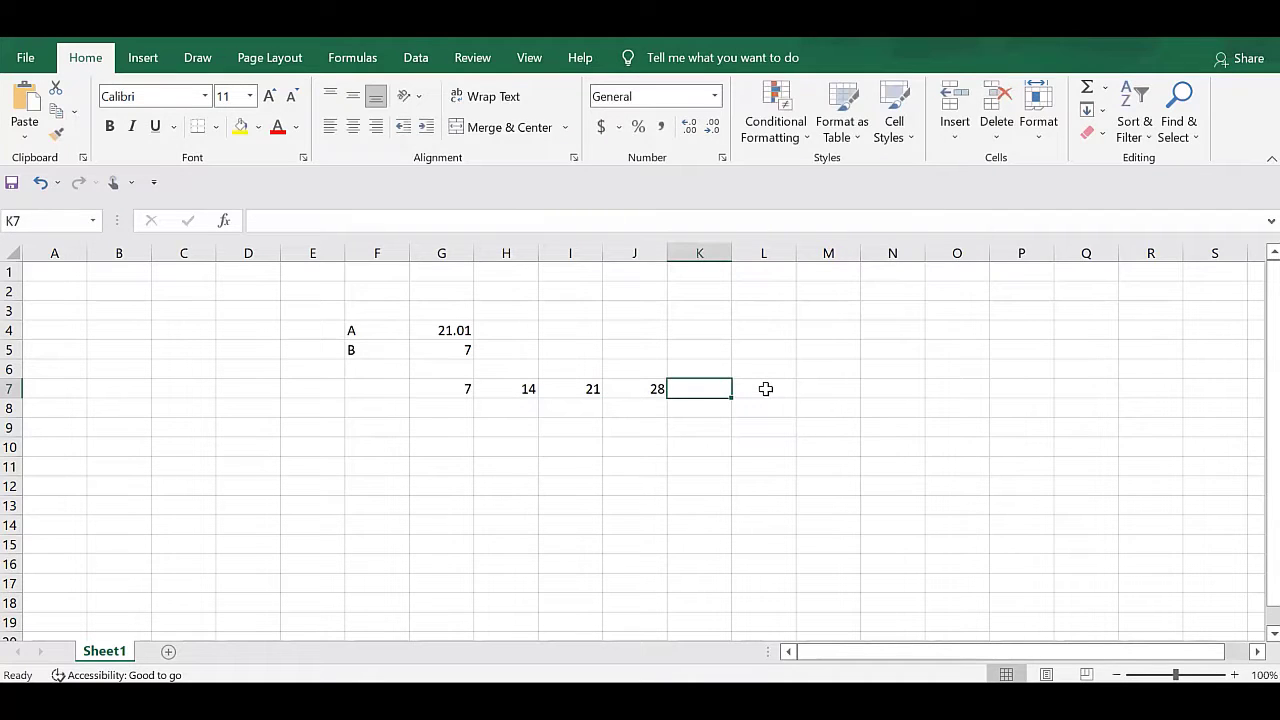
Try rounding A to a multiple of B with the formula =MROUND(G4,G5) in F9.
key("Down")
key("Left")
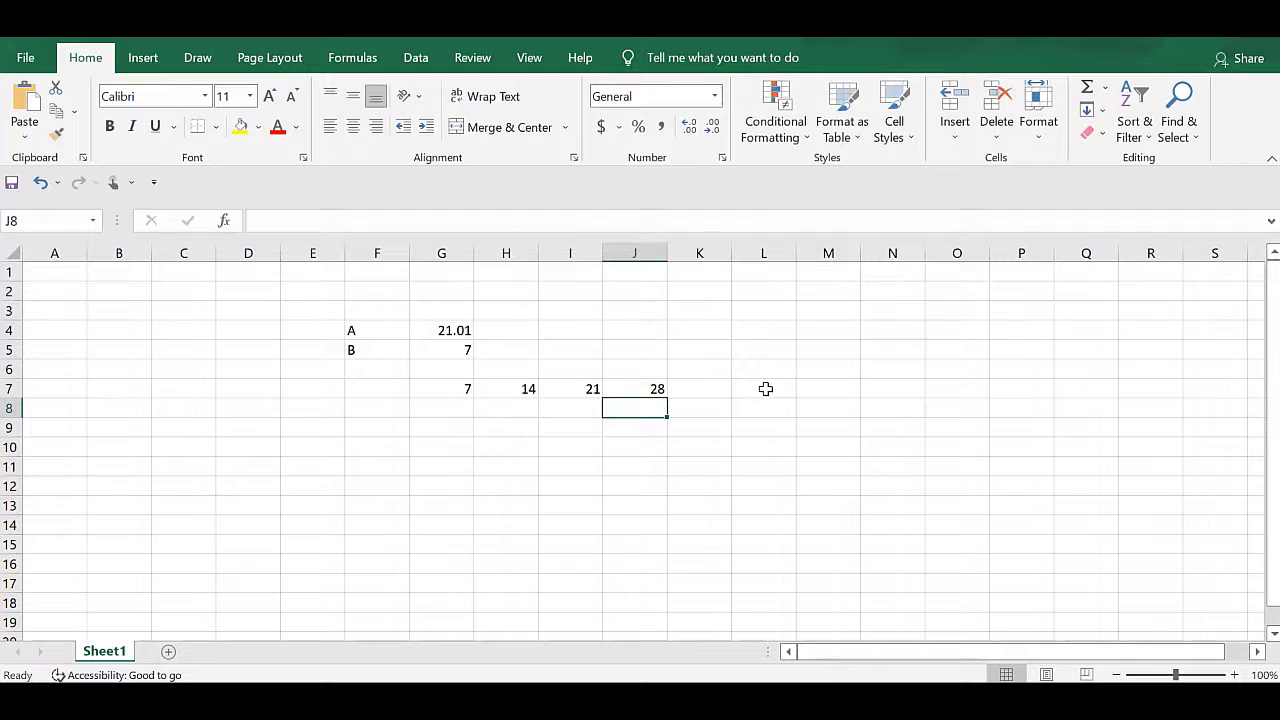
key("Left")
key("Left")
key("Down")
key("Left")
key("Left")
type("=mrou")
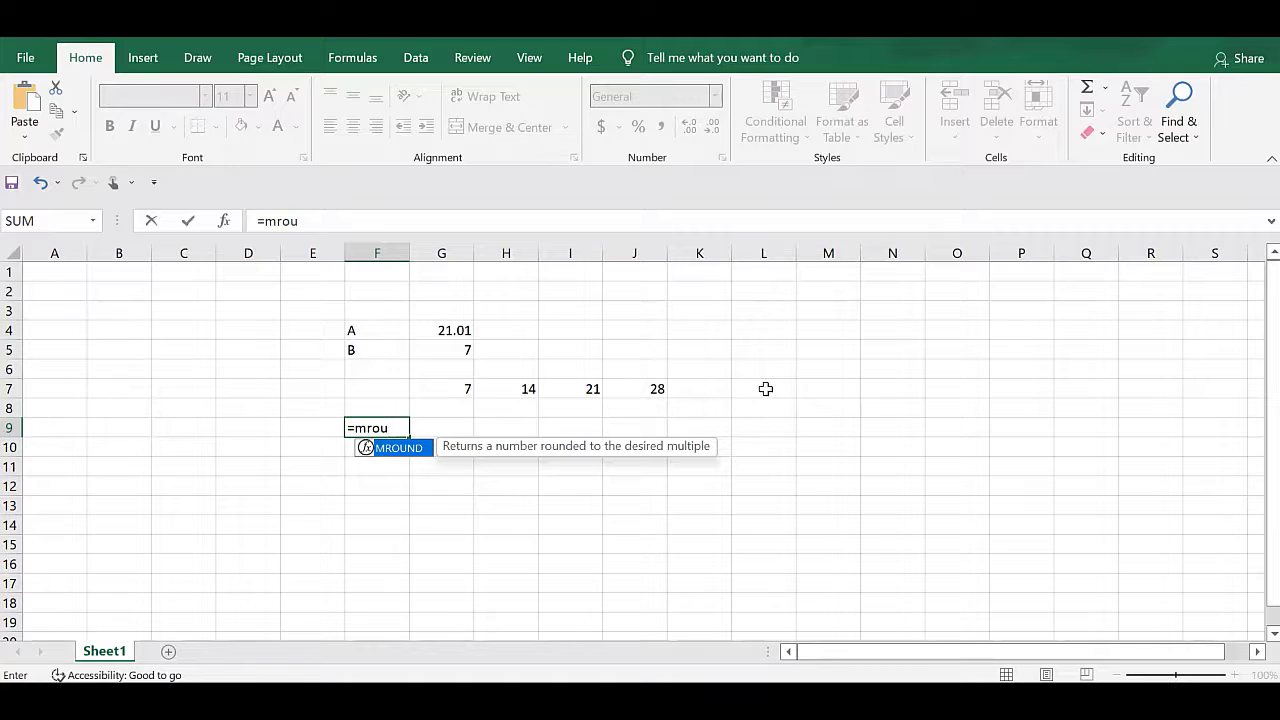
key("Tab")
key("Up")
key("Up")
key("Up")
key("Right")
key("Up")
key("Up")
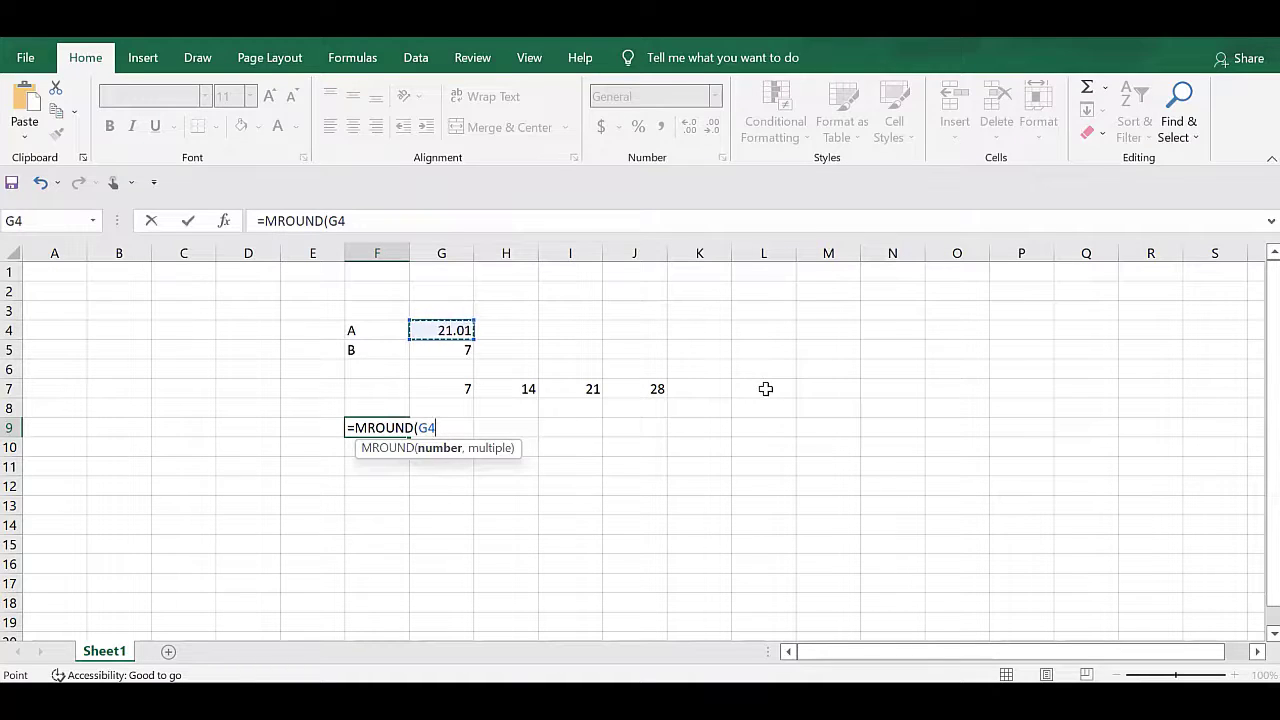
type(",")
key("Up")
key("Up")
key("Up")
key("Right")
key("Up")
key("Return")
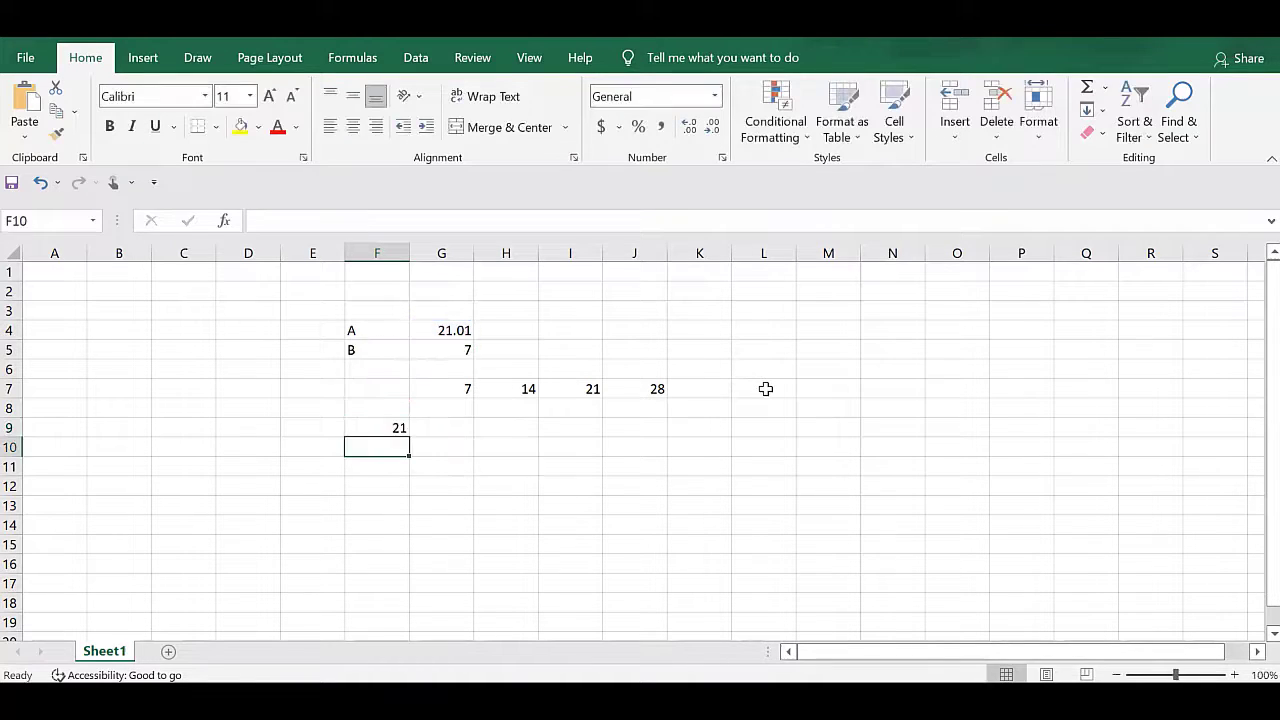
key("Up")
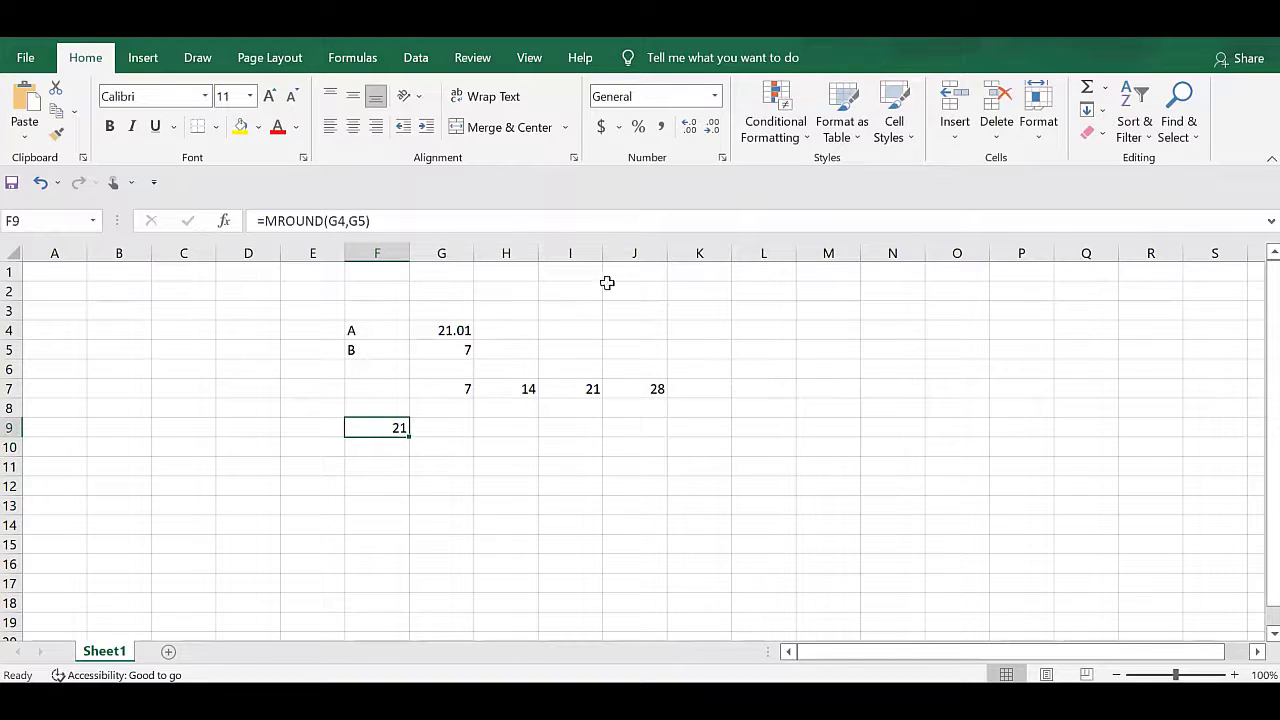
Delete the MROUND formula from F9.
left_click(651, 389)
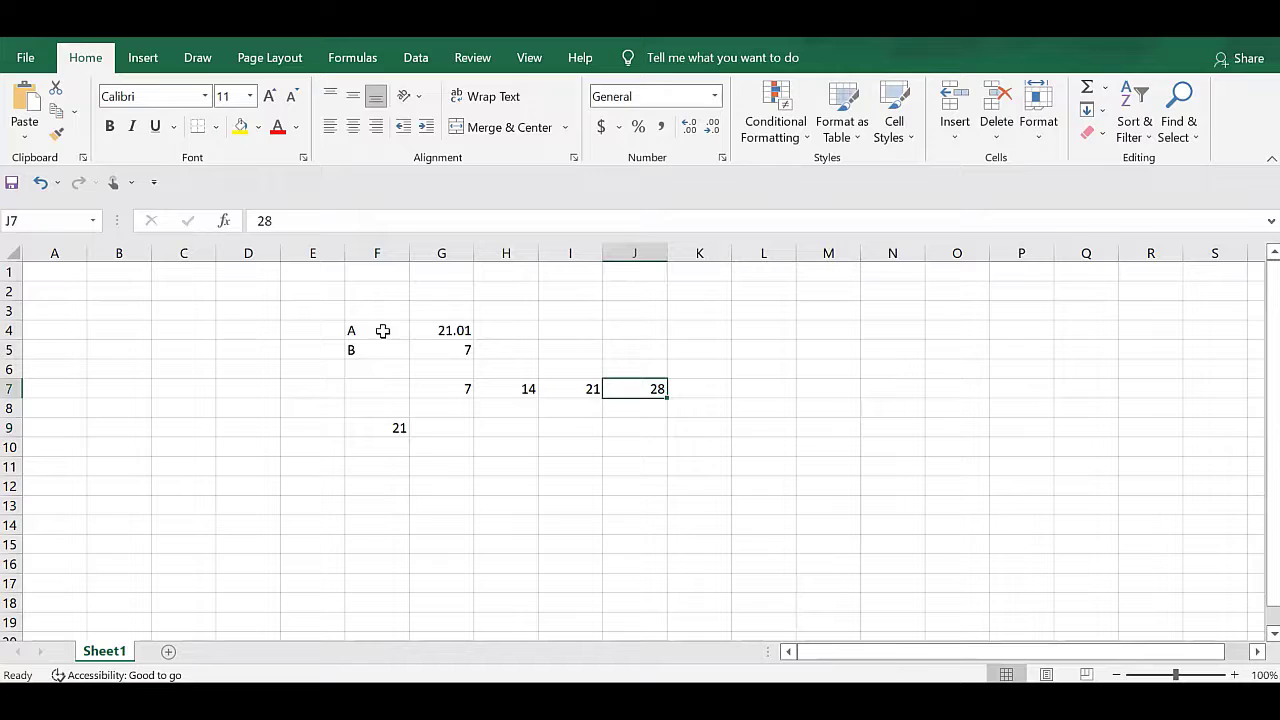
left_click(436, 338)
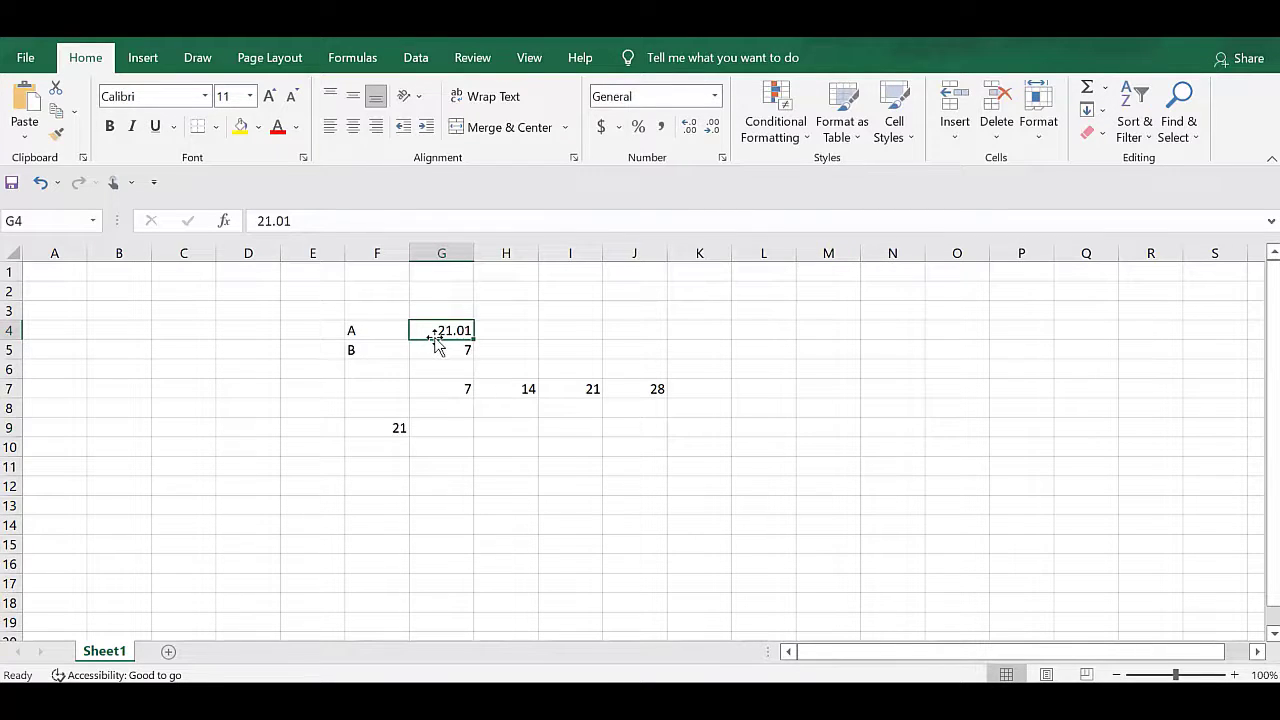
left_click(391, 423)
key("Delete")
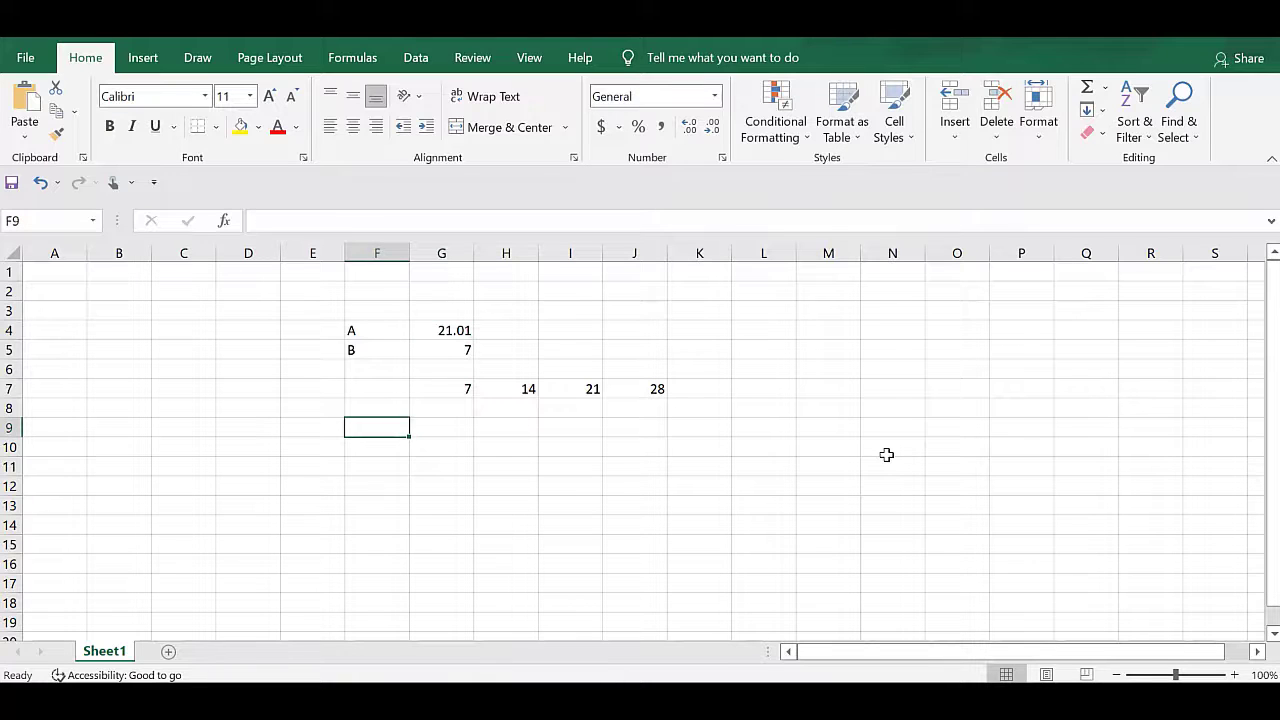
Divide A's value by B in F10 with the formula =21.01/G5.
left_click(439, 330)
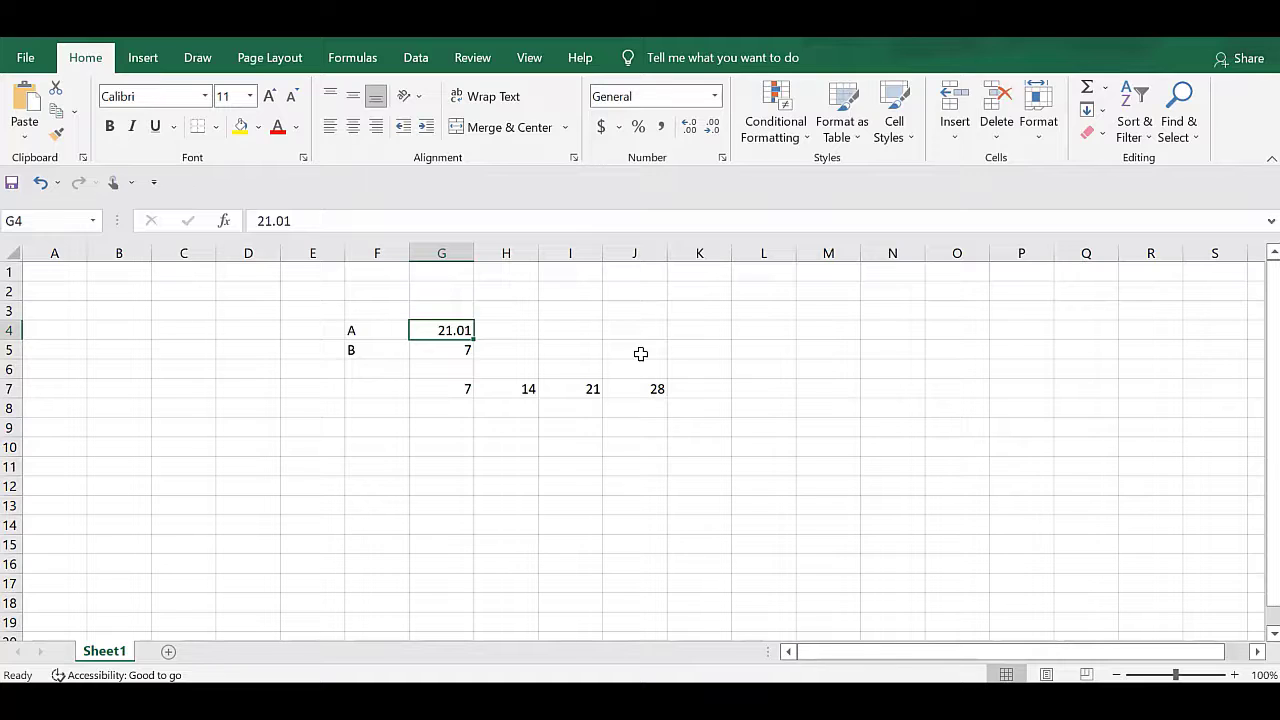
left_click(390, 446)
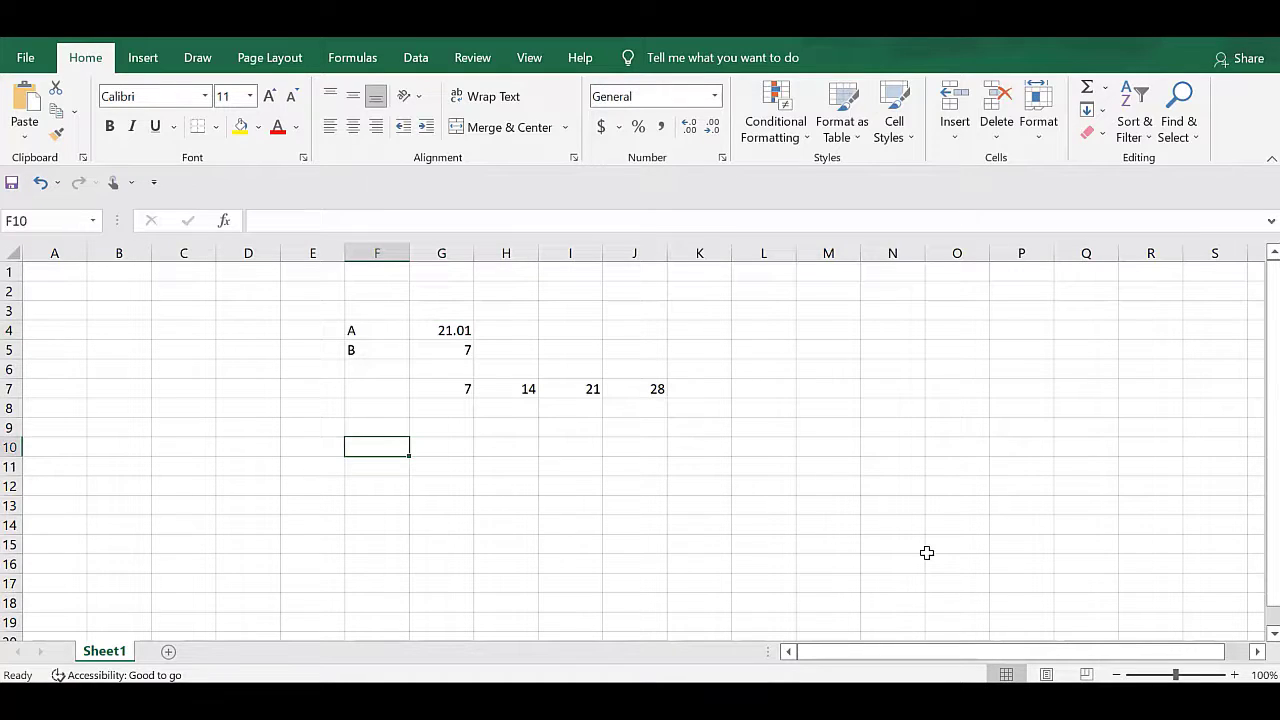
type("=21")
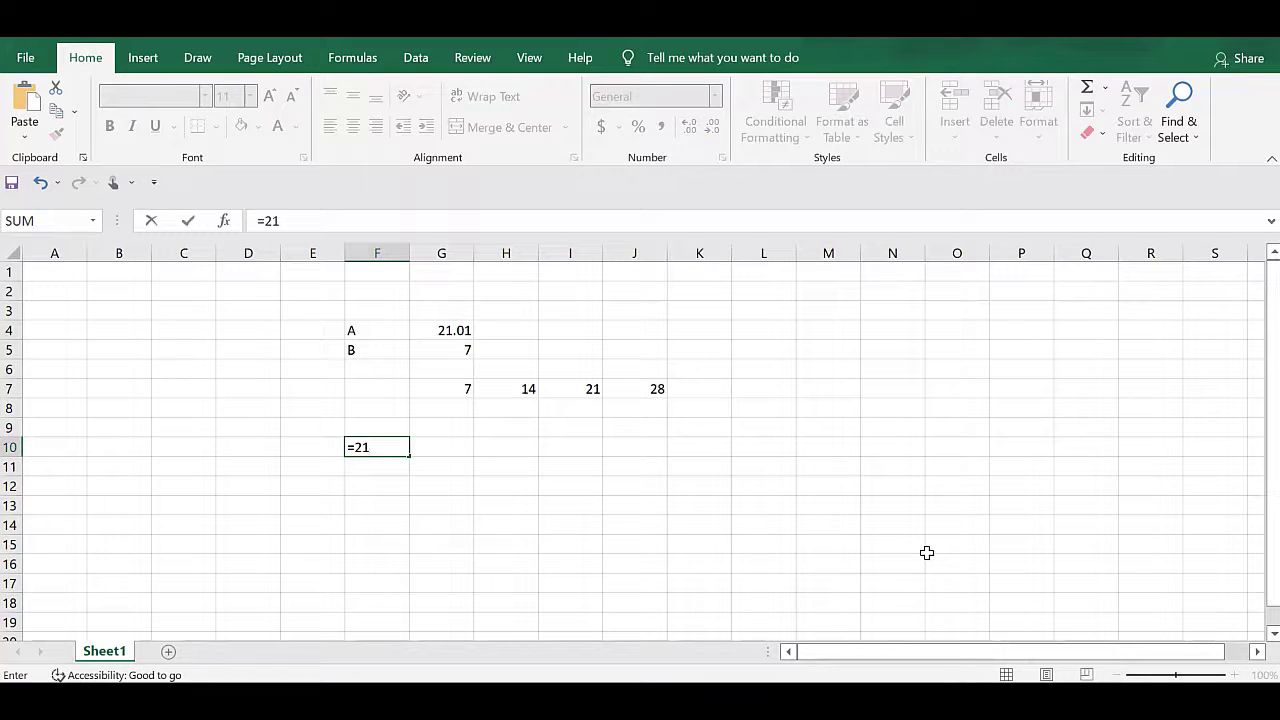
type(".01/")
left_click(447, 349)
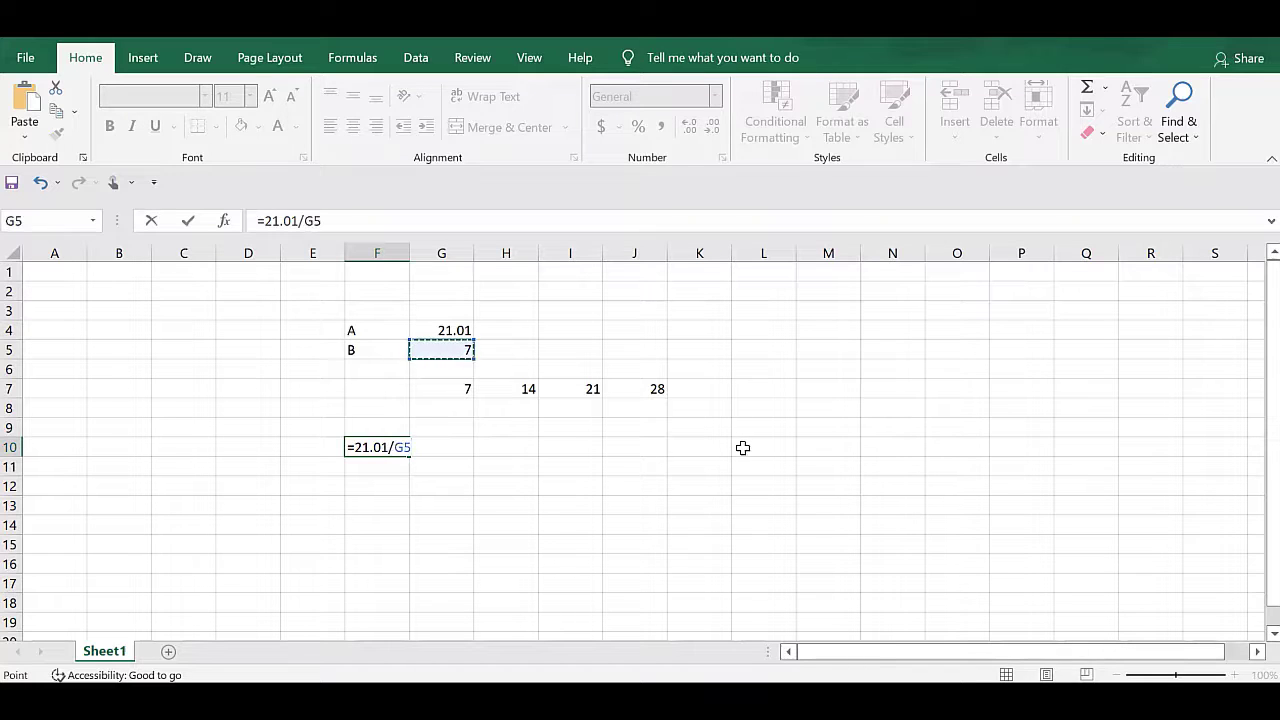
key("Return")
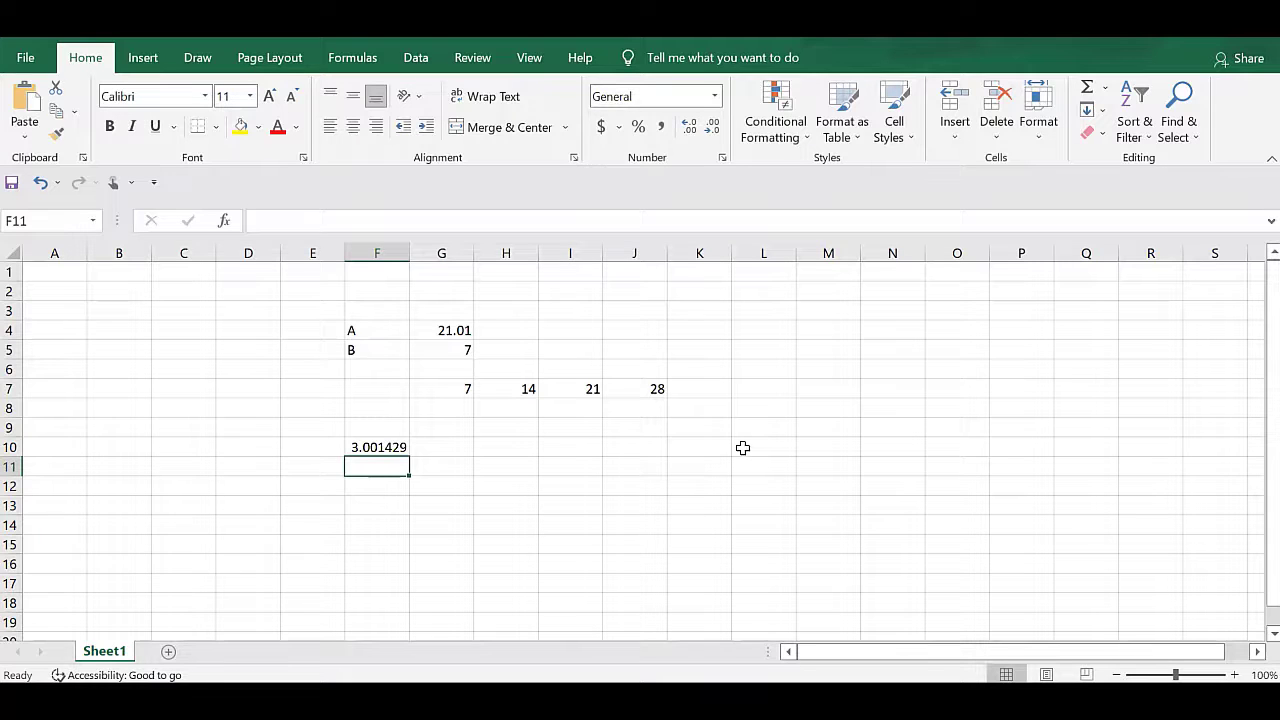
Round the quotient up to a whole number in F12 with the formula =ROUNDUP(F10,0).
key("Down")
type("=")
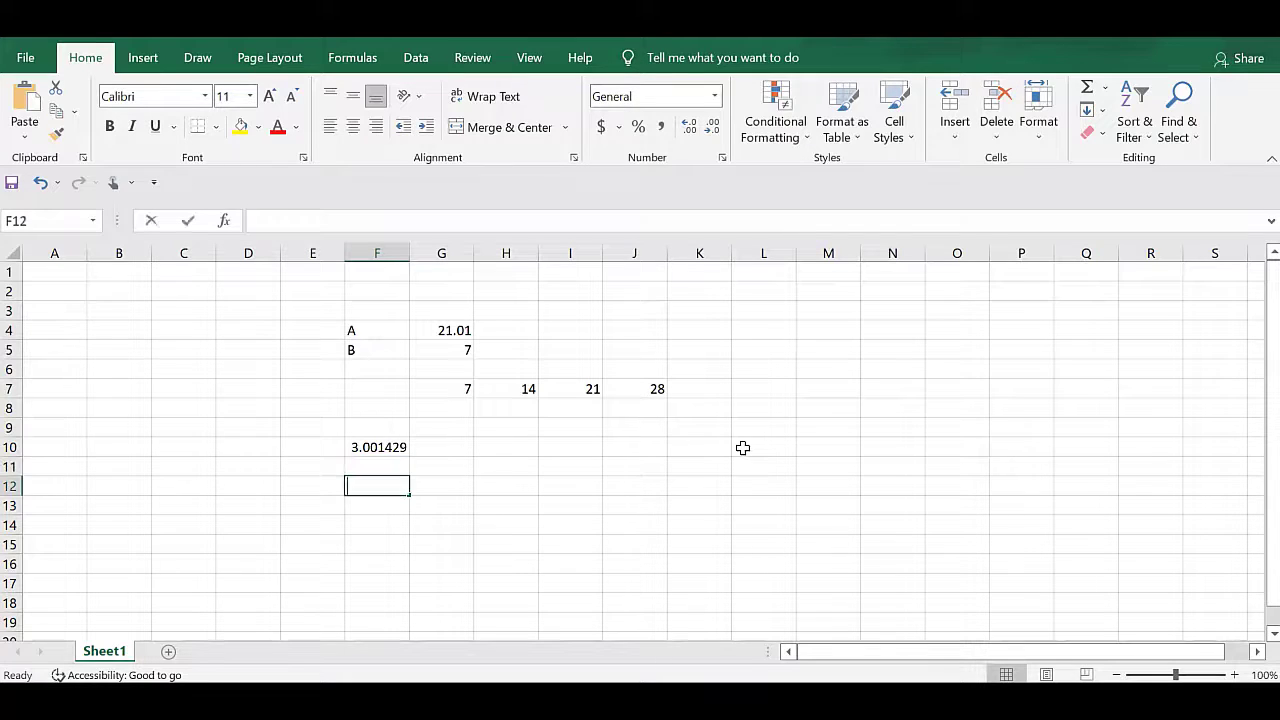
type("rou")
key("Down")
key("Down")
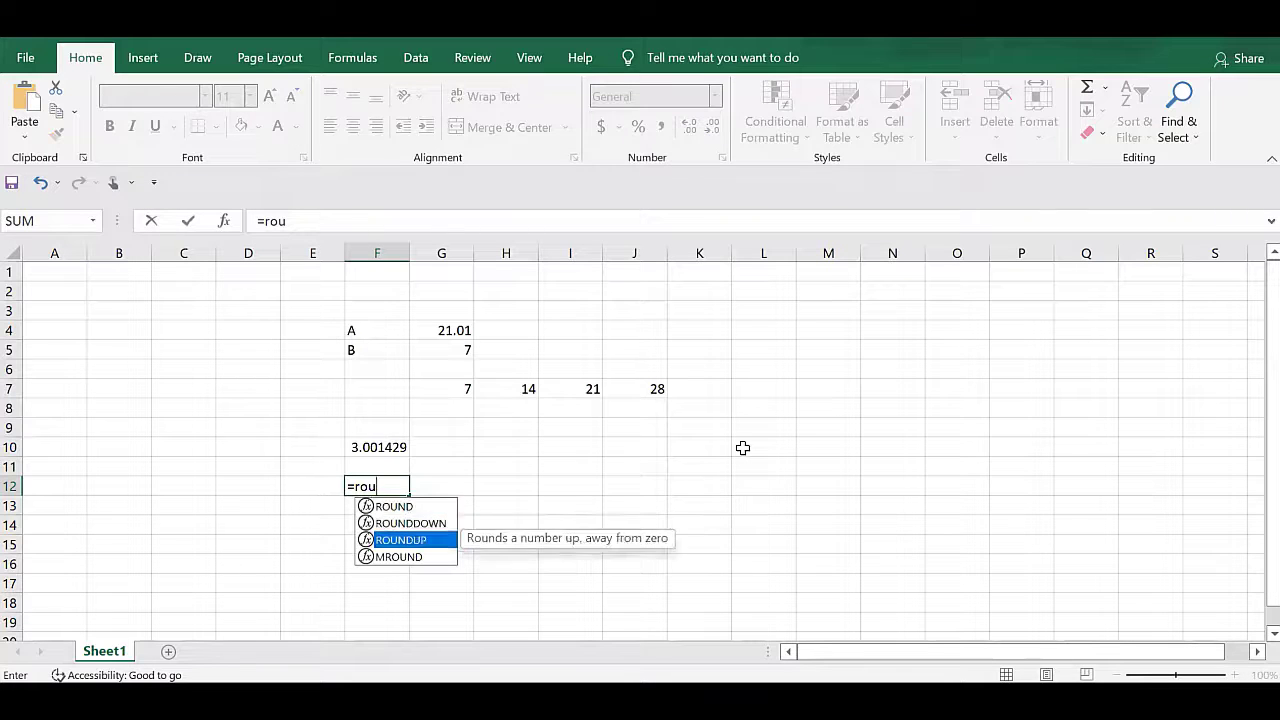
key("Tab")
key("Up")
key("Up")
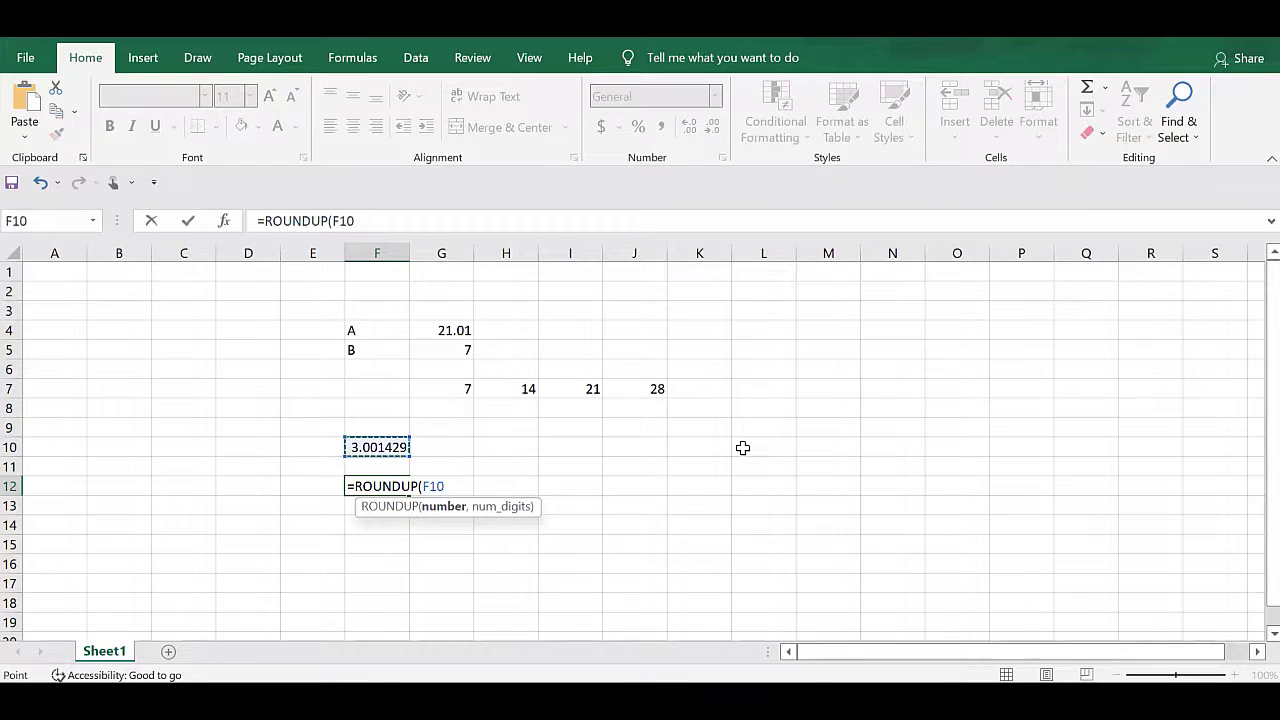
type(",0")
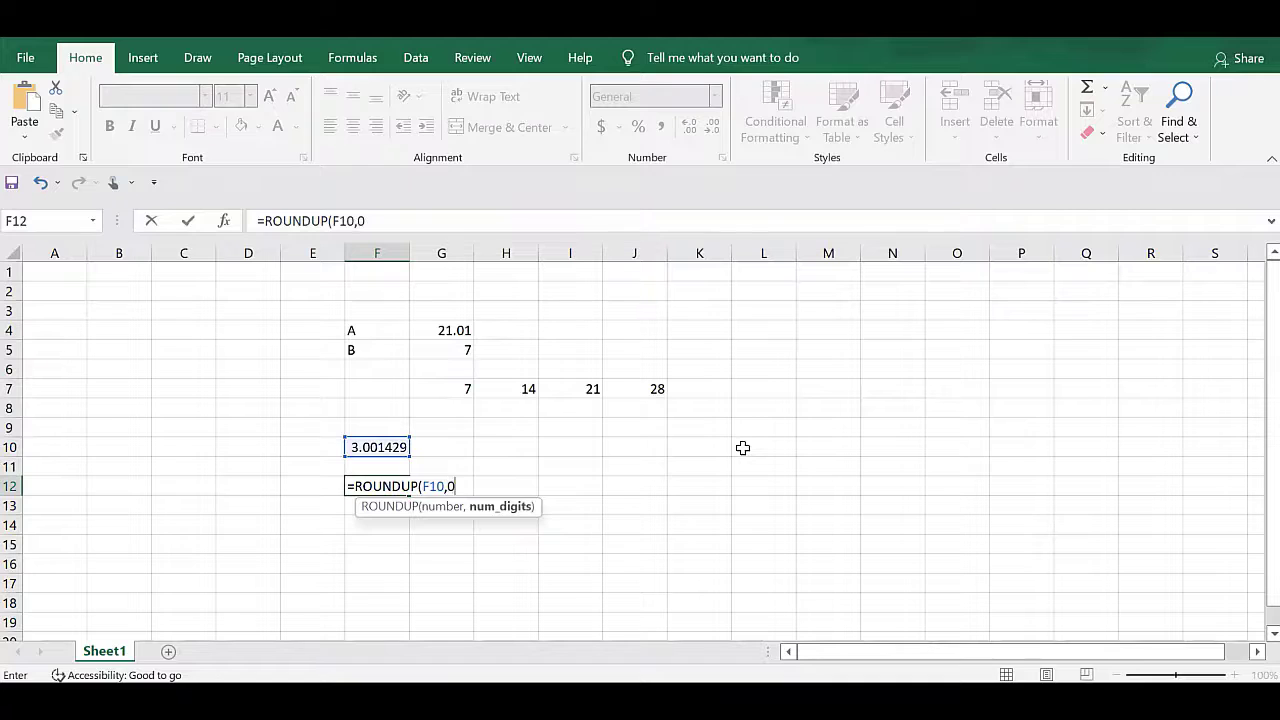
key("Return")
key("Up")
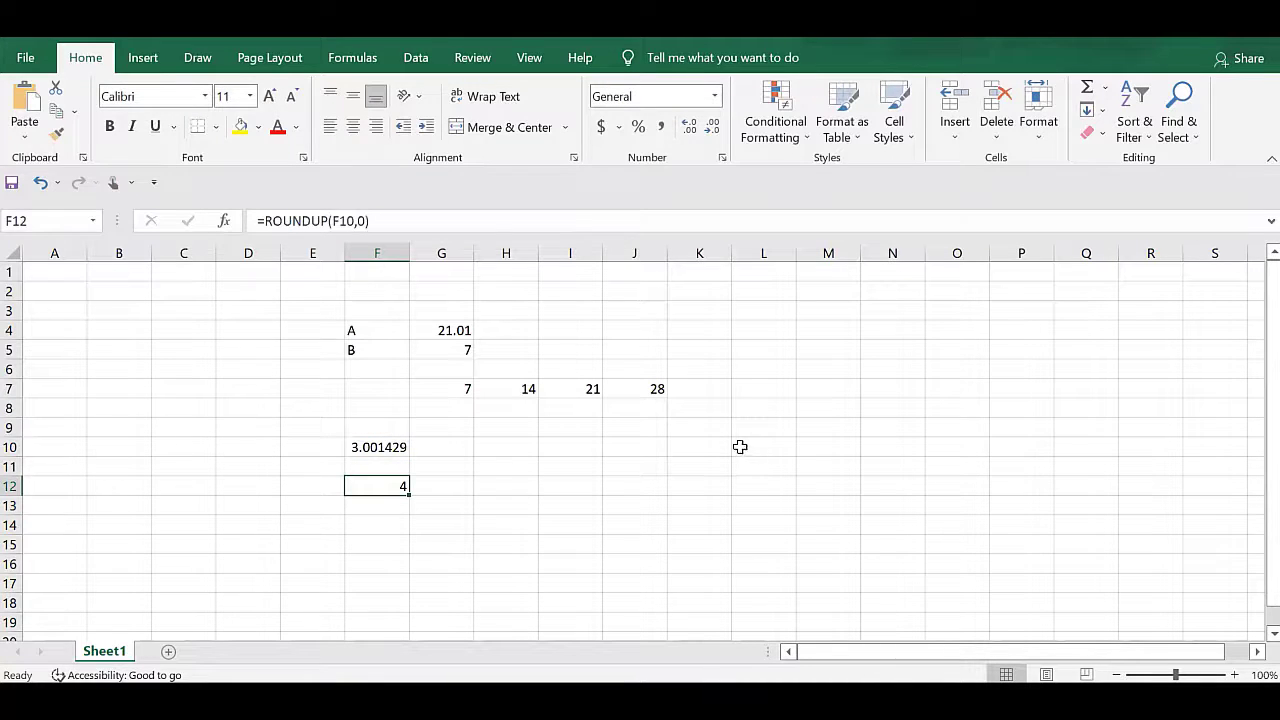
Multiply the rounded-up quotient by B in F14 with the formula =F12*G5.
left_click(450, 328)
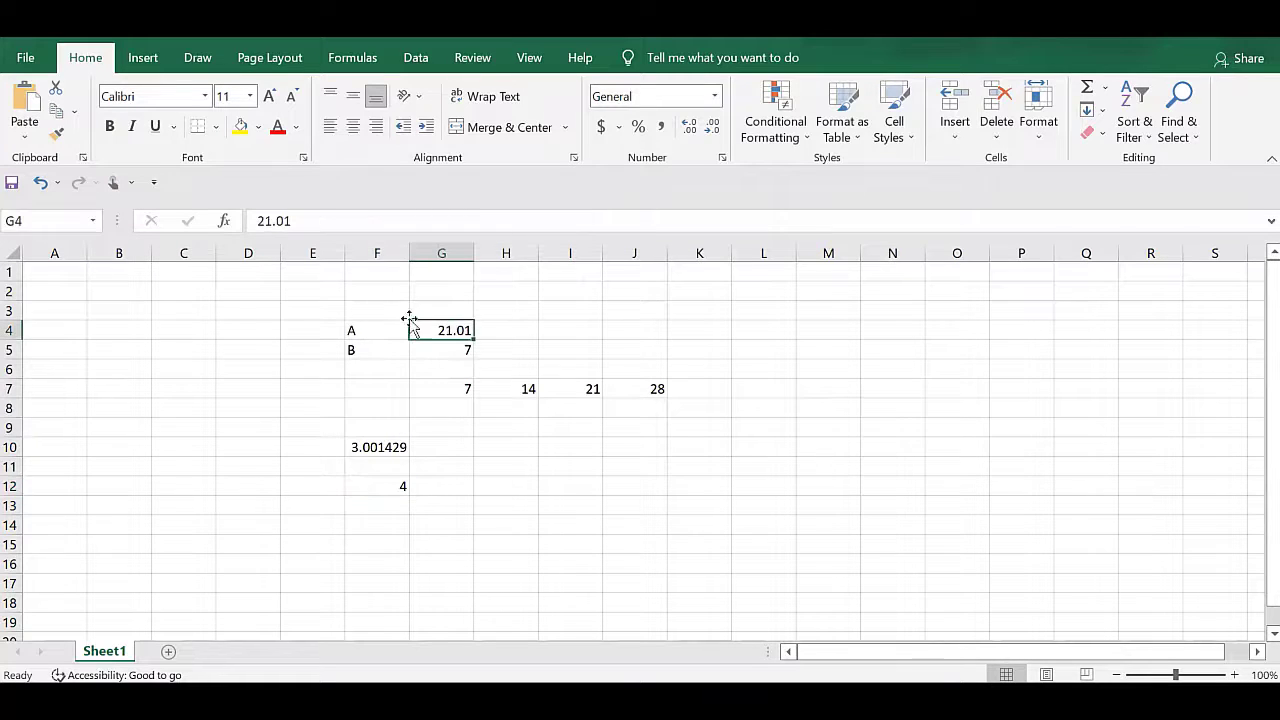
left_click(388, 447)
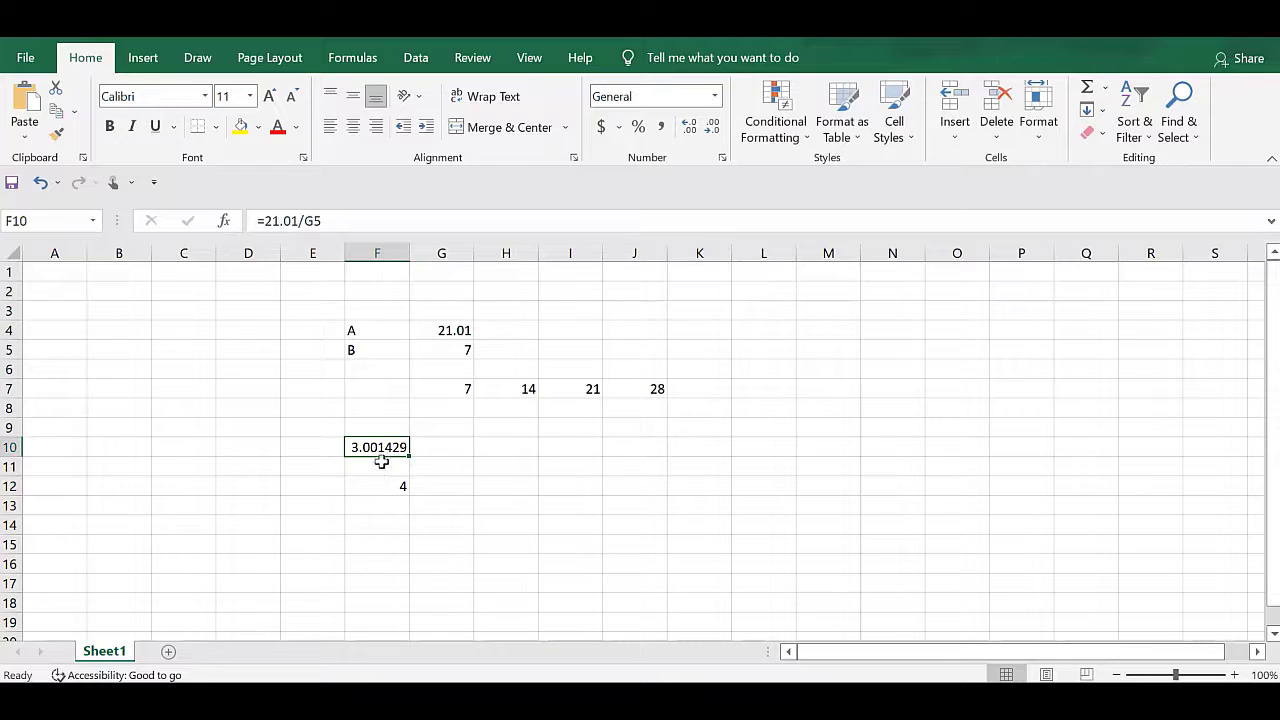
left_click(380, 490)
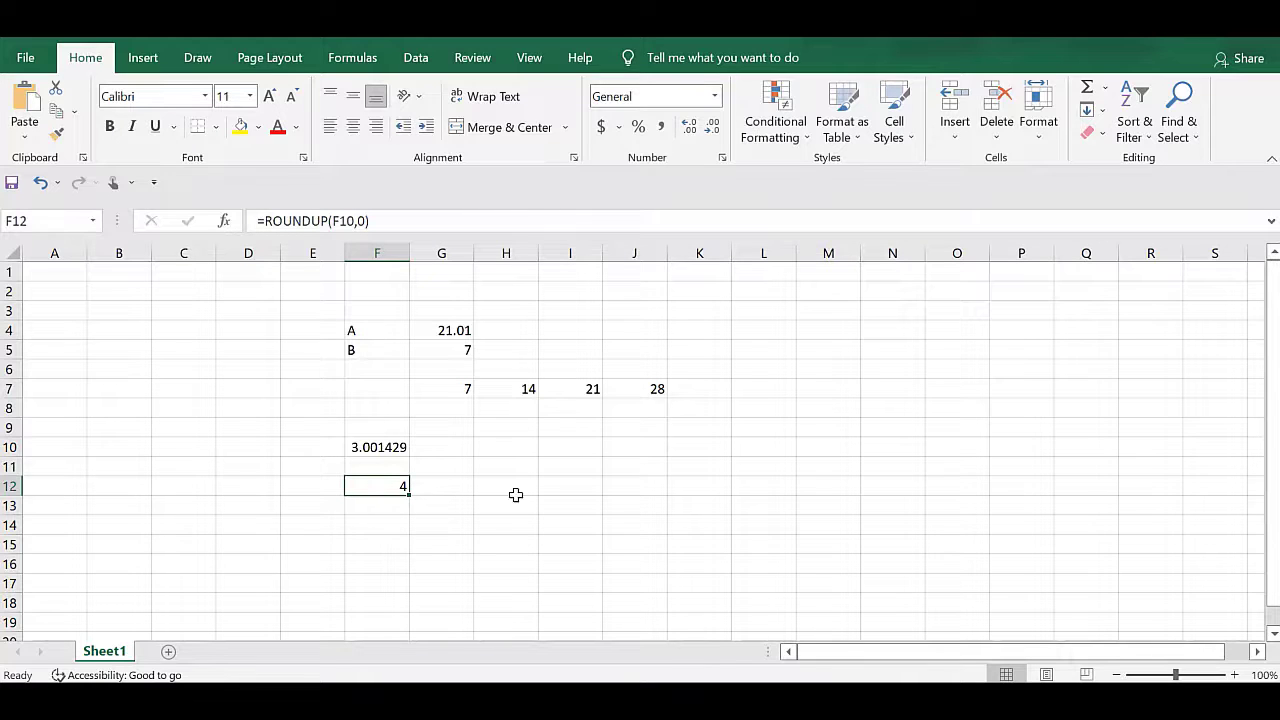
key("Down")
key("Down")
type("=")
key("Up")
key("Up")
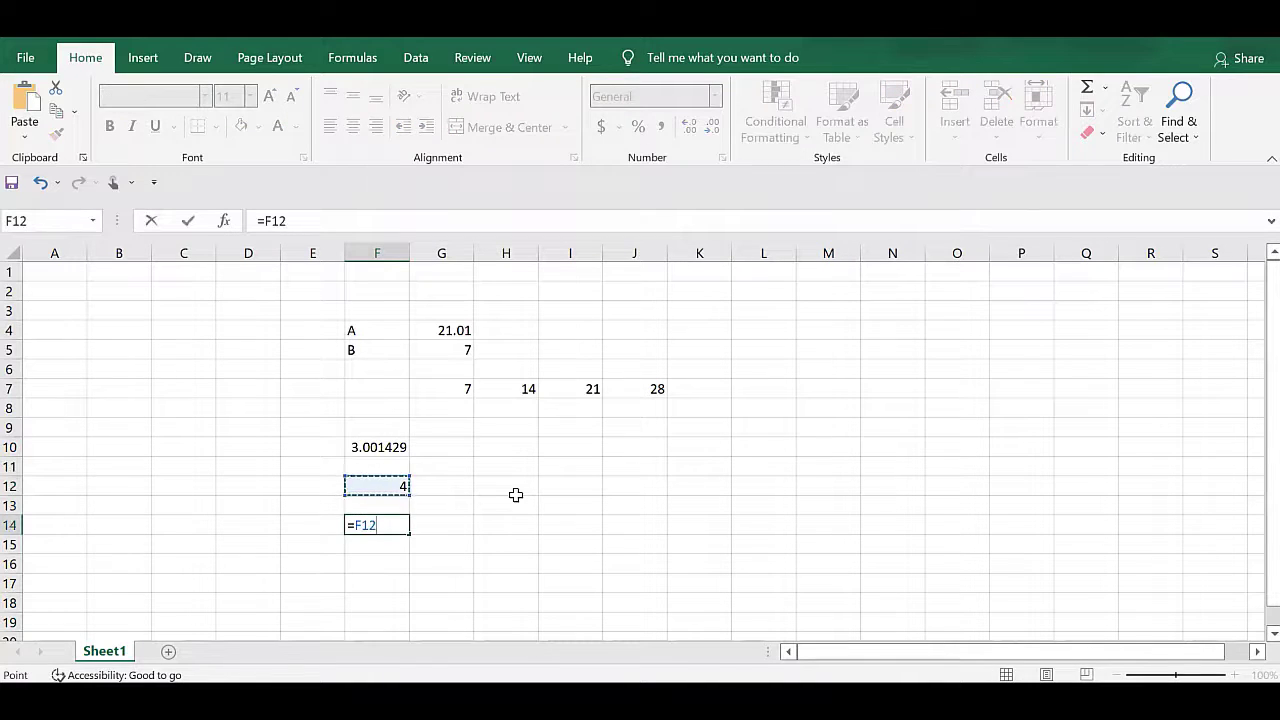
type("*")
key("Up")
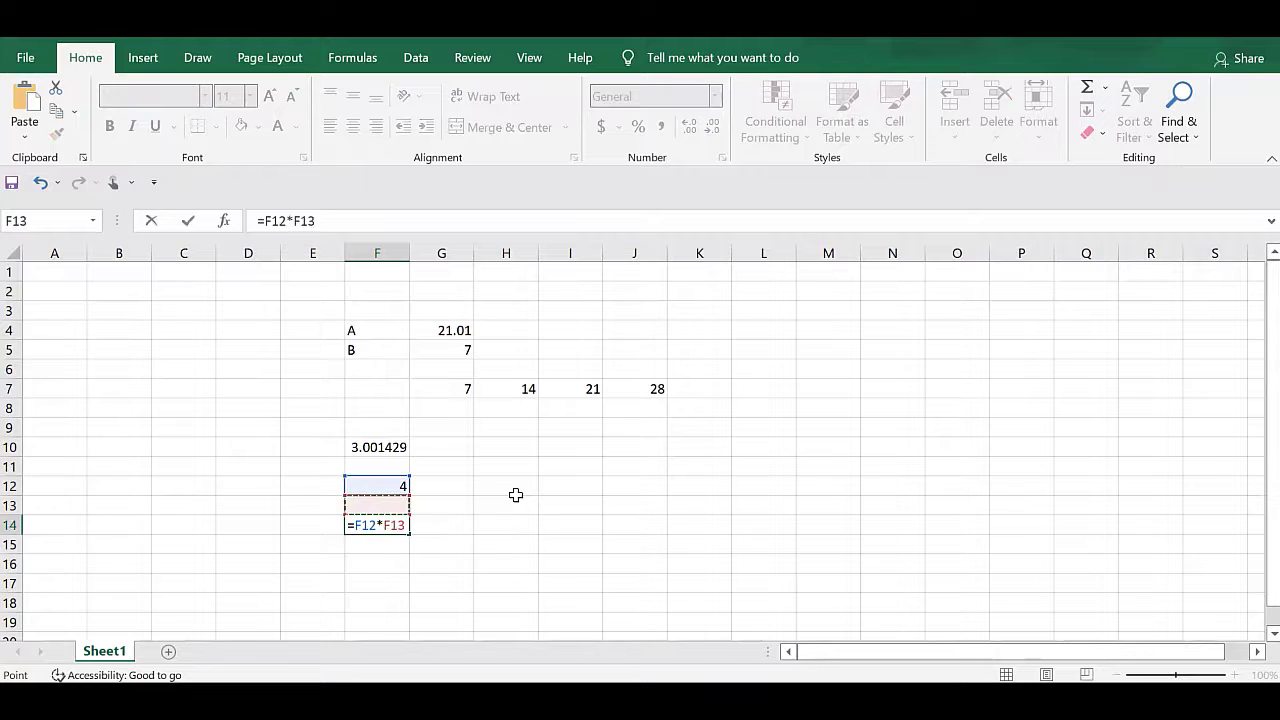
key("Up")
key("Up")
key("Up")
key("Up")
key("Up")
key("Up")
key("Up")
key("Up")
key("Right")
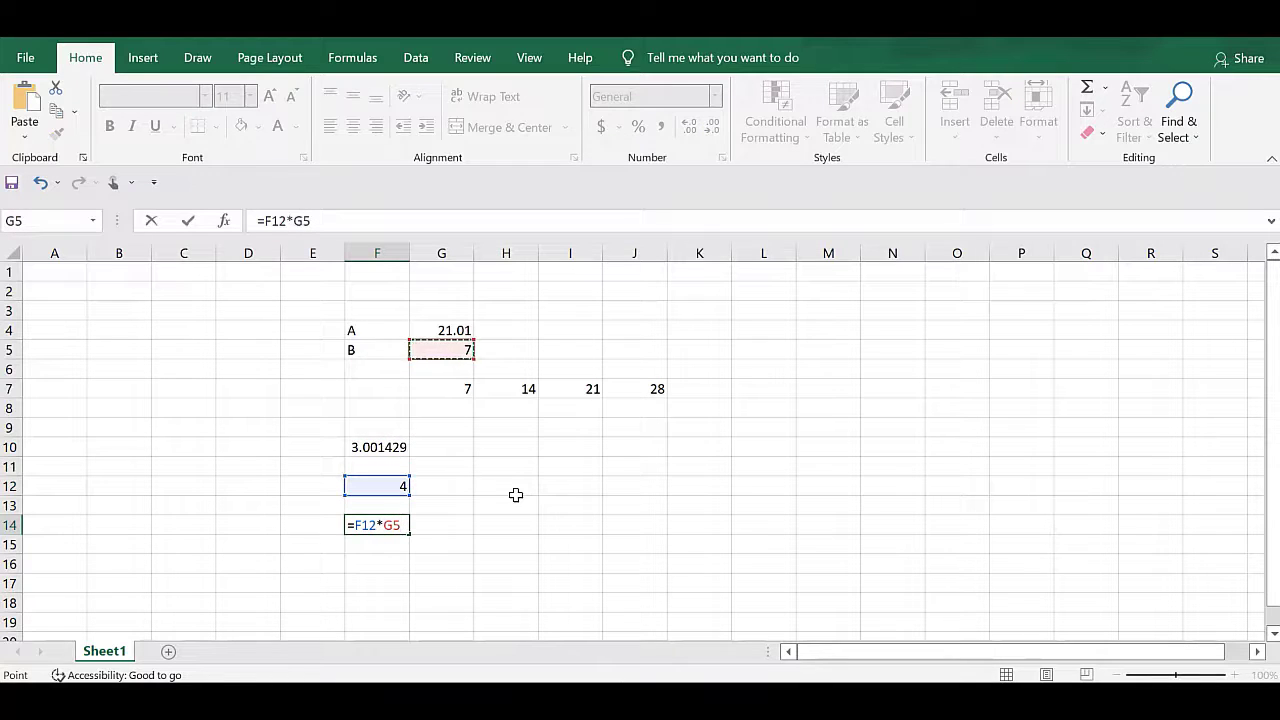
key("Return")
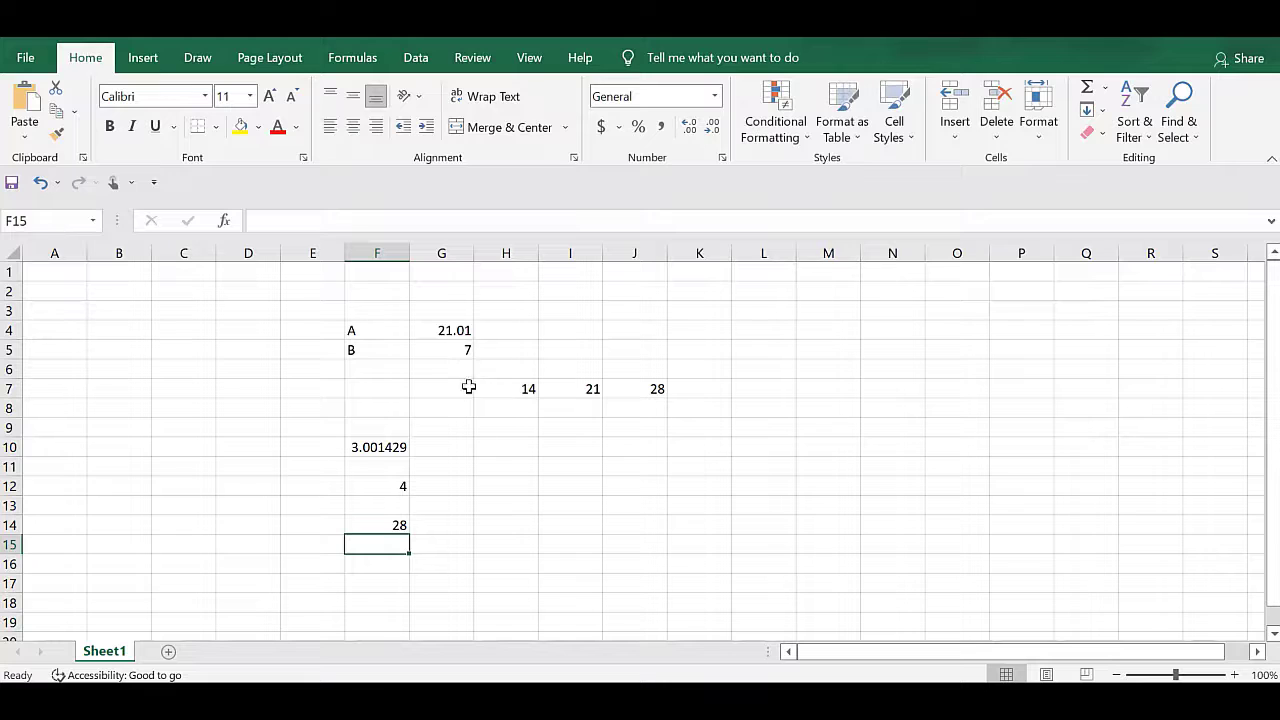
left_click_drag(458, 350, 401, 521)
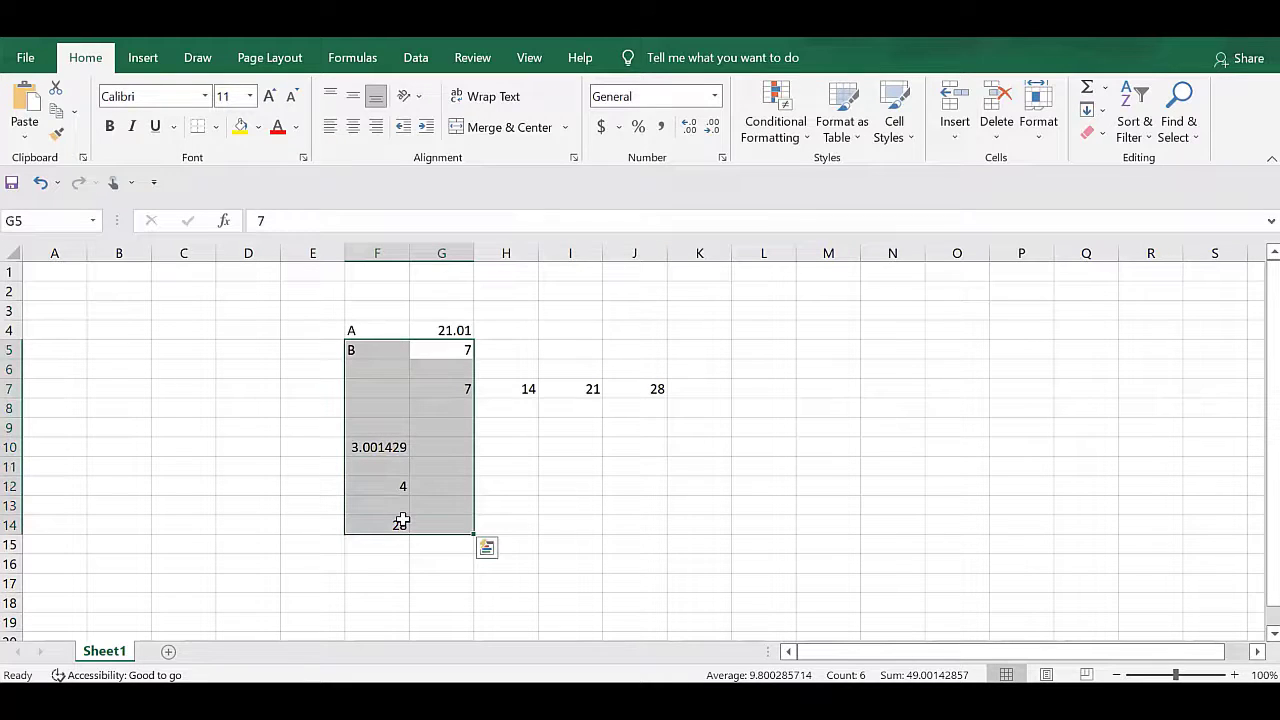
left_click(457, 486)
Start a formula in K4 that divides A by B and rounds up to a whole number: =ROUNDUP(G4/G5,0).
left_click(699, 330)
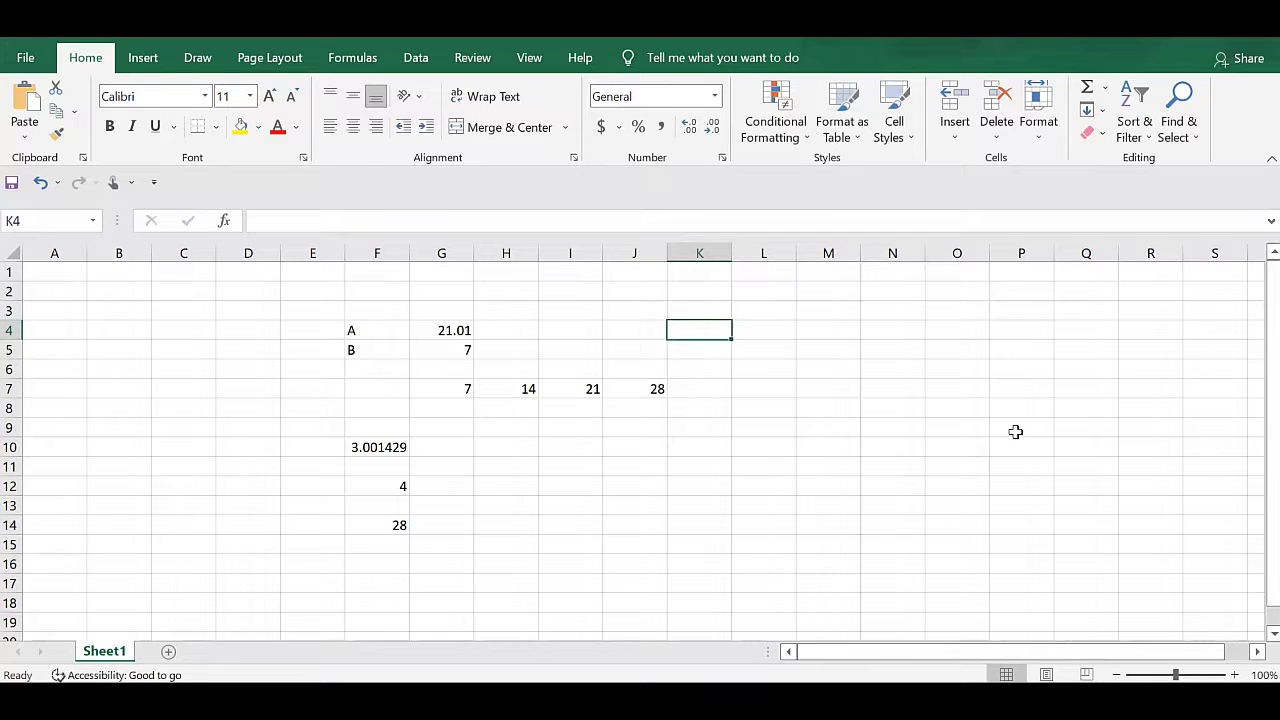
type("=rou")
key("Down")
key("Down")
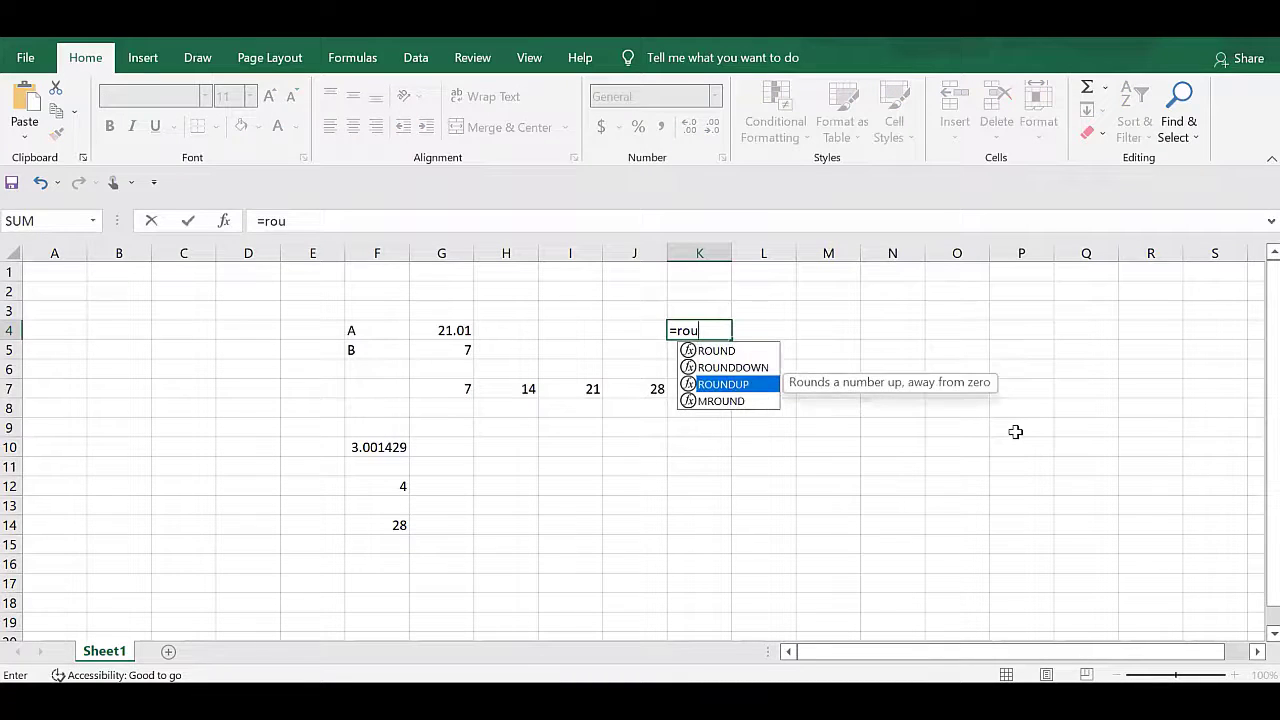
key("Tab")
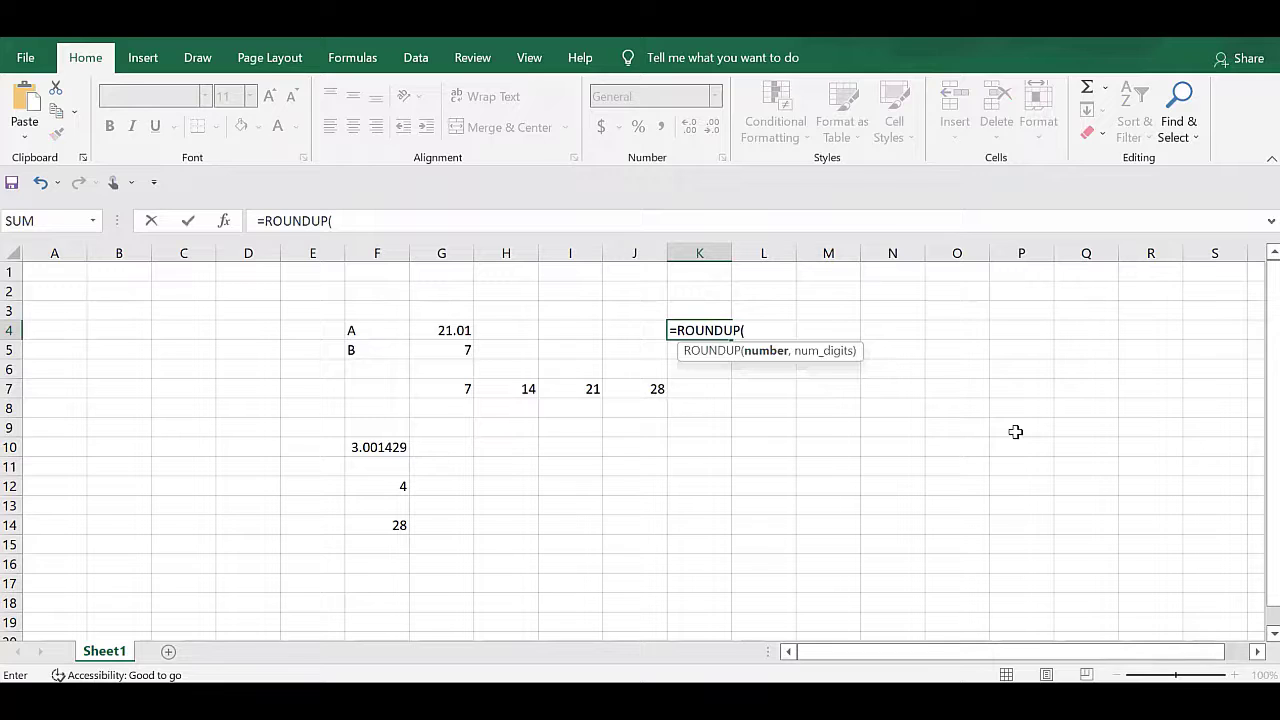
key("Left")
key("Left")
key("Left")
key("Left")
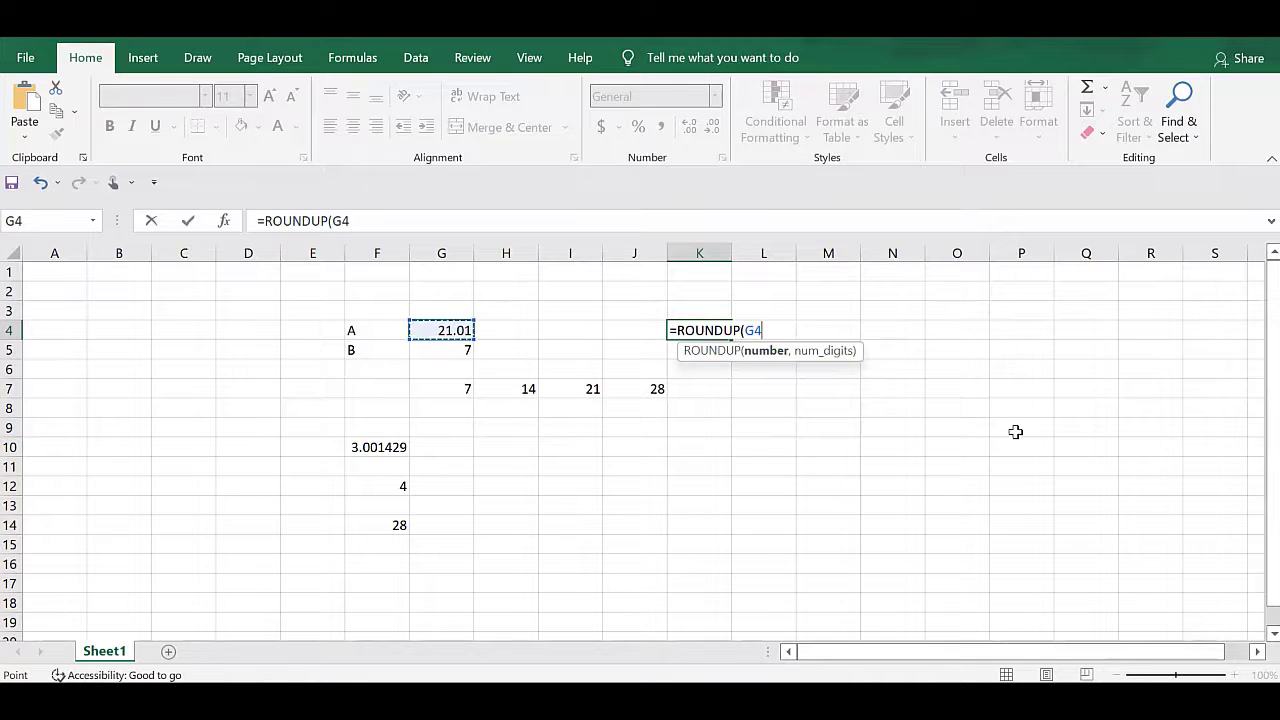
type("/")
key("Left")
key("Left")
key("Left")
key("Left")
key("Down")
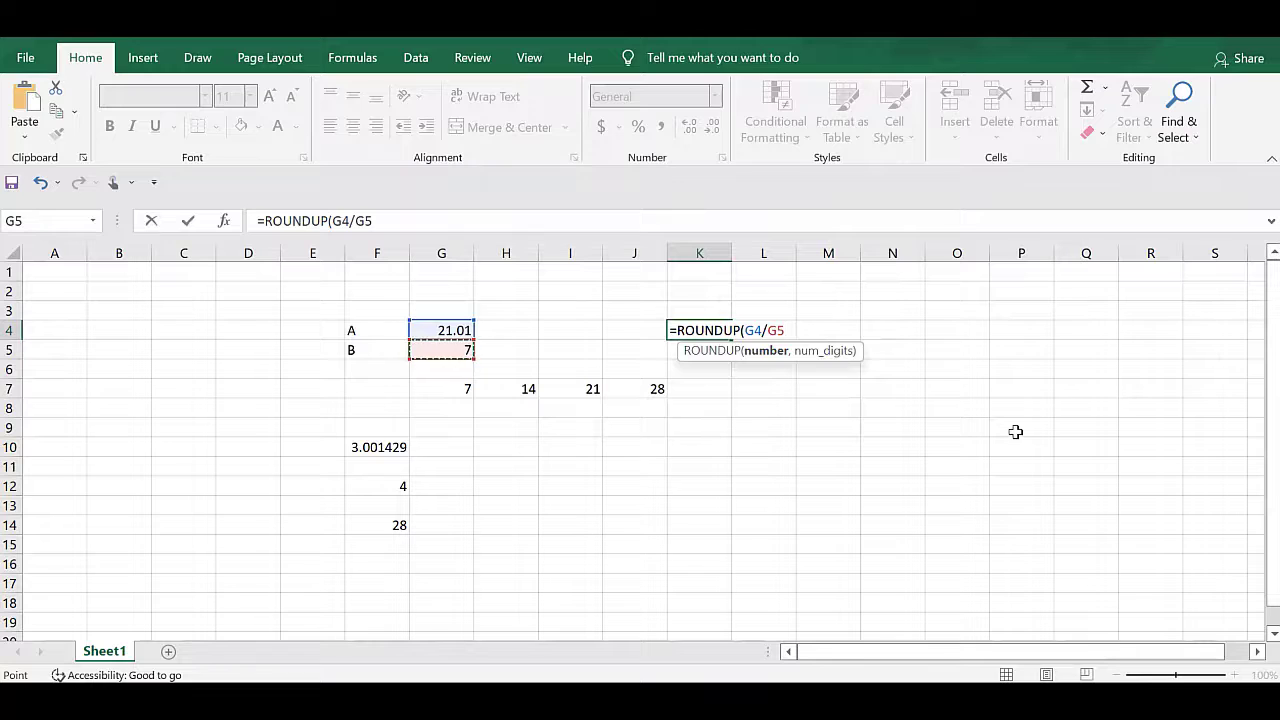
type(",0")
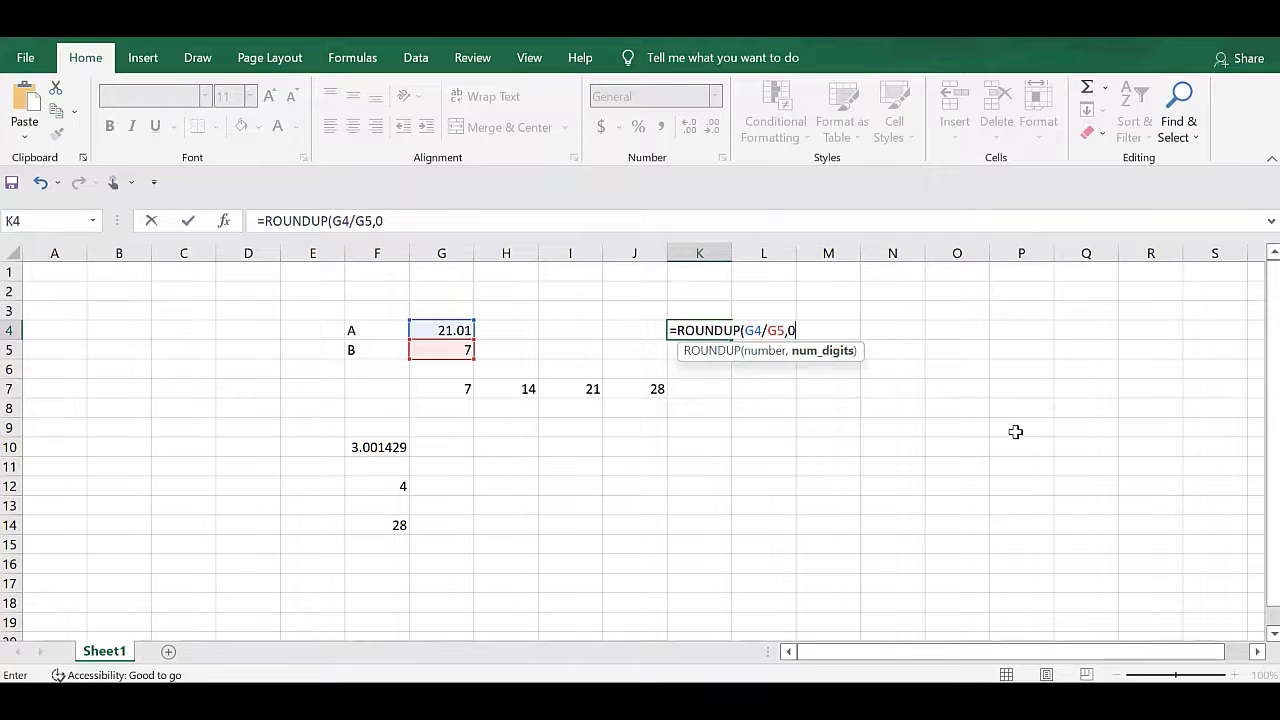
type(")")
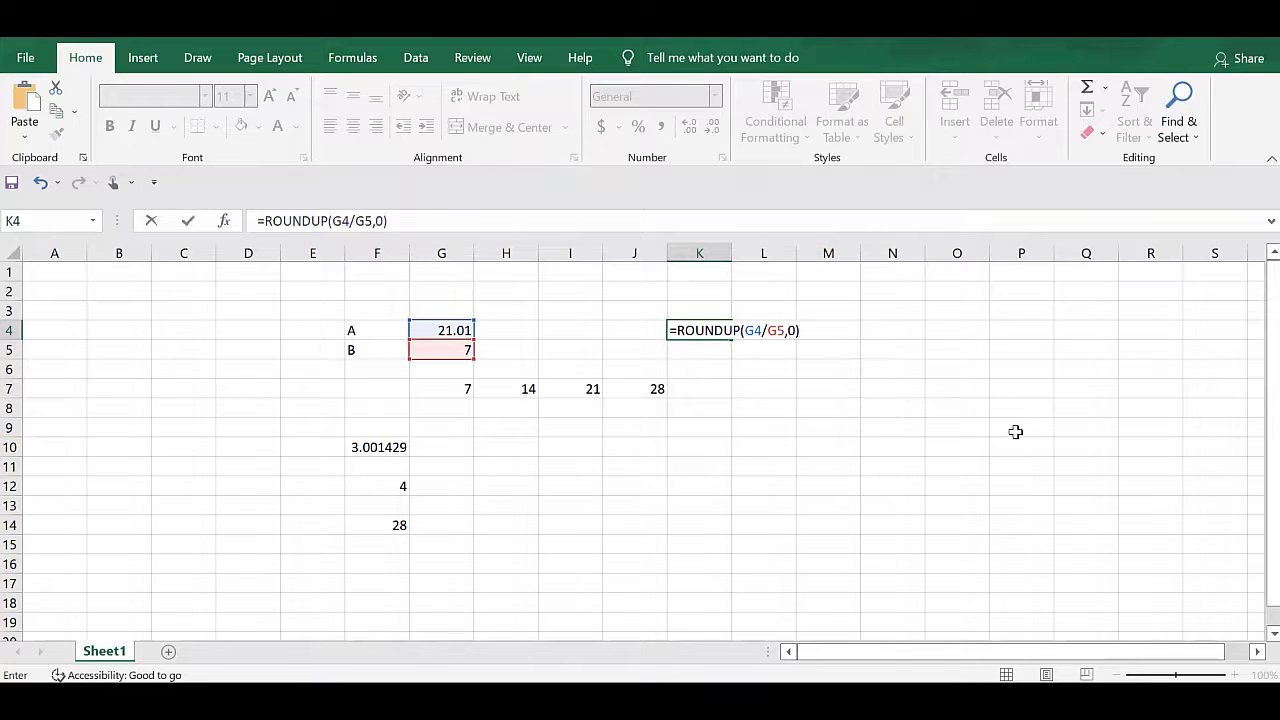
type("*")
Complete the K4 formula by multiplying the rounded-up quotient by B, giving =ROUNDUP(G4/G5,0)*G5.
key("Left")
key("Left")
key("Left")
key("Left")
key("Down")
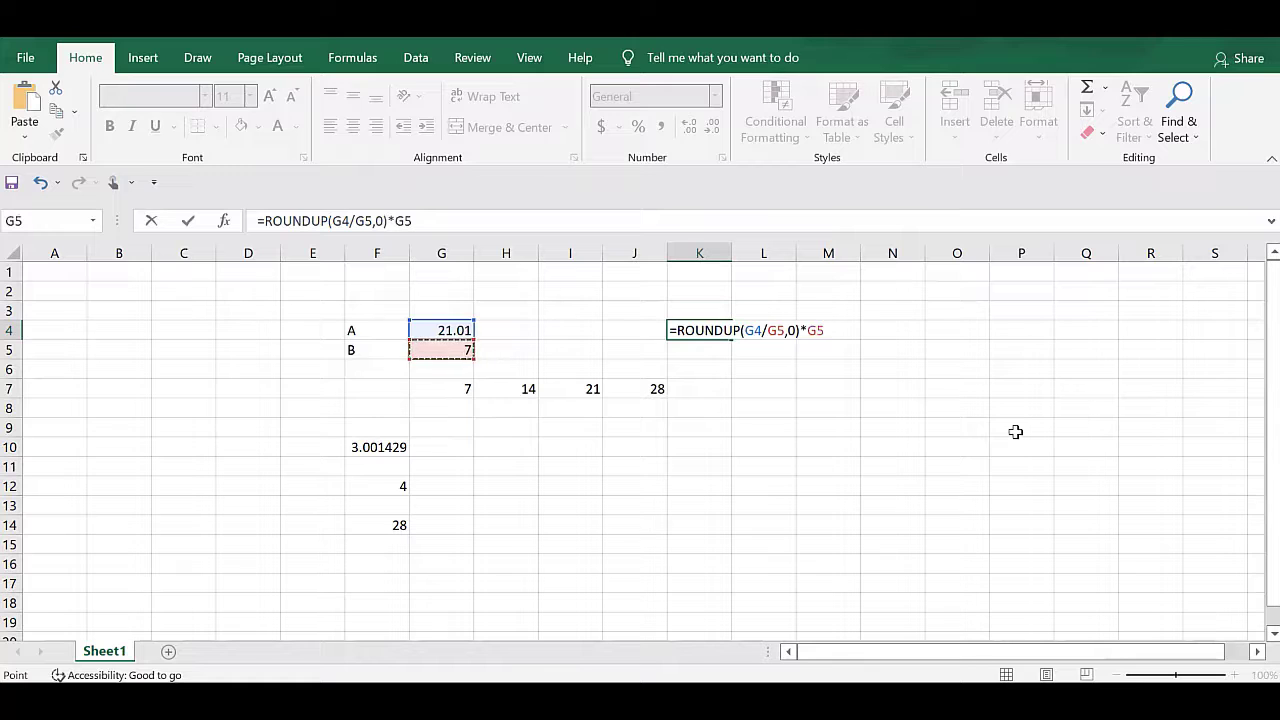
key("Return")
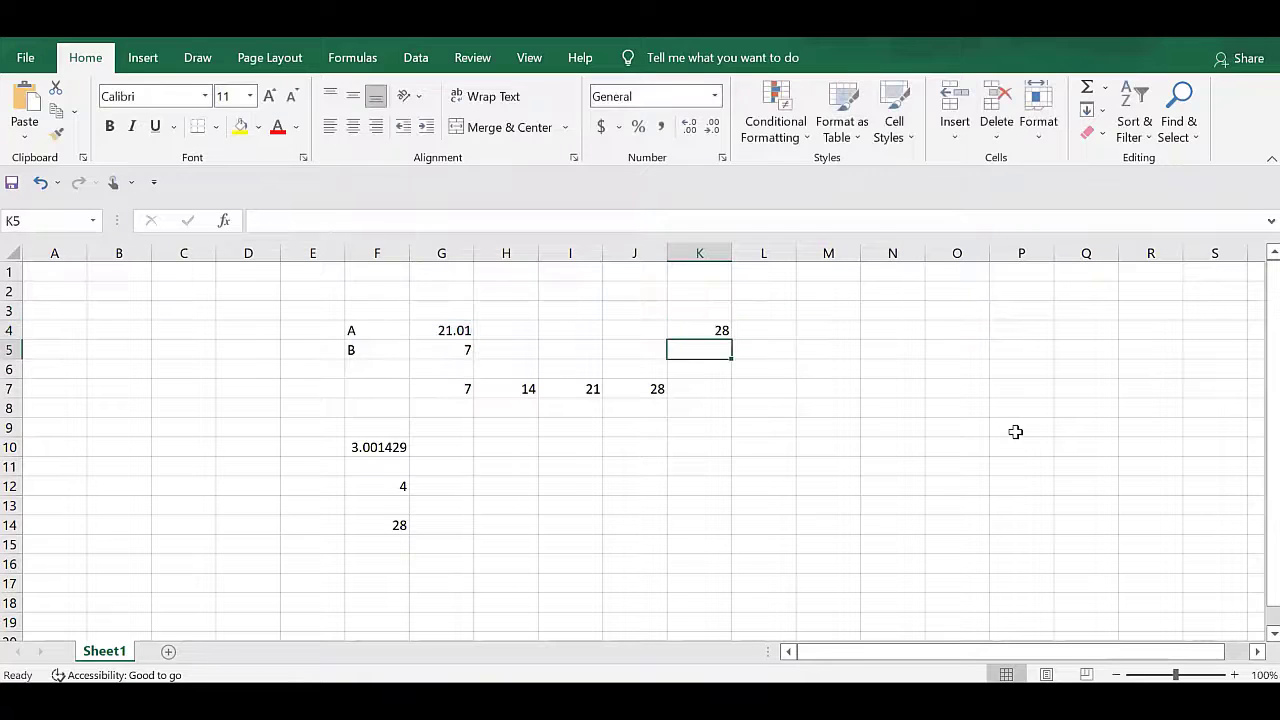
key("Up")
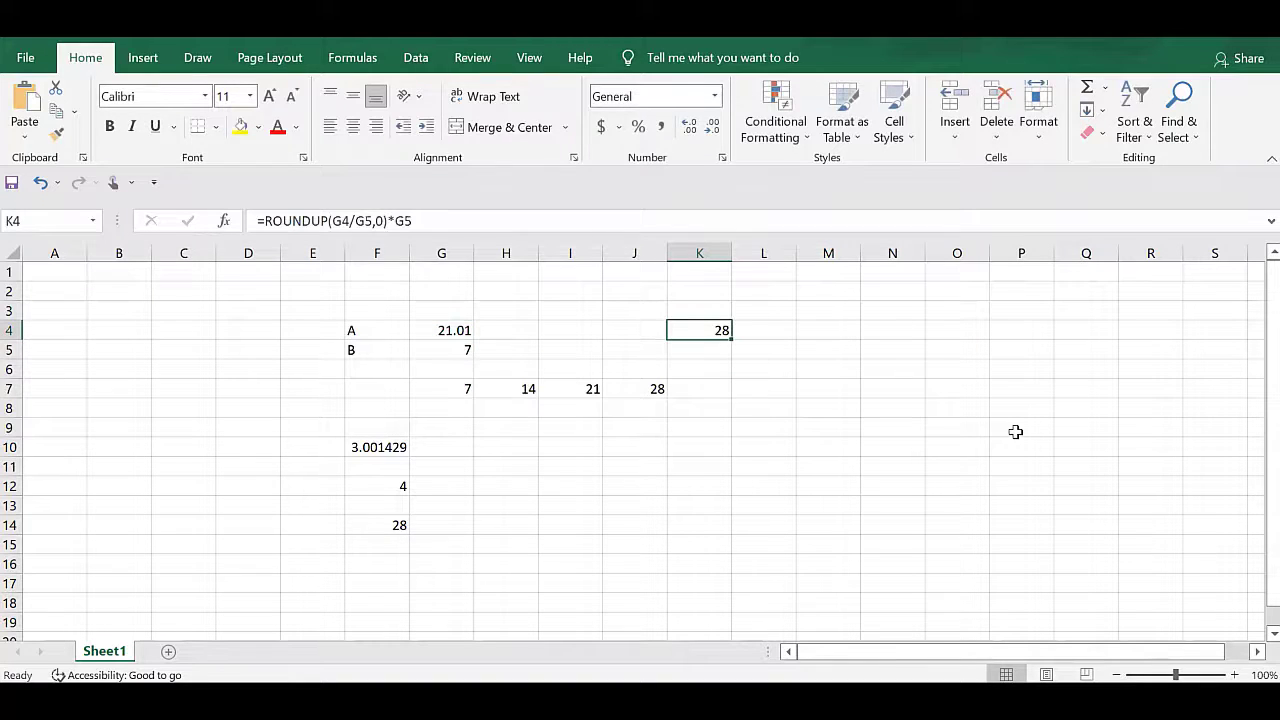
Enter the test numbers 21.01, 25.02 and 45.1 in cells L4 to L6.
key("Right")
key("Right")
key("Left")
type("21.")
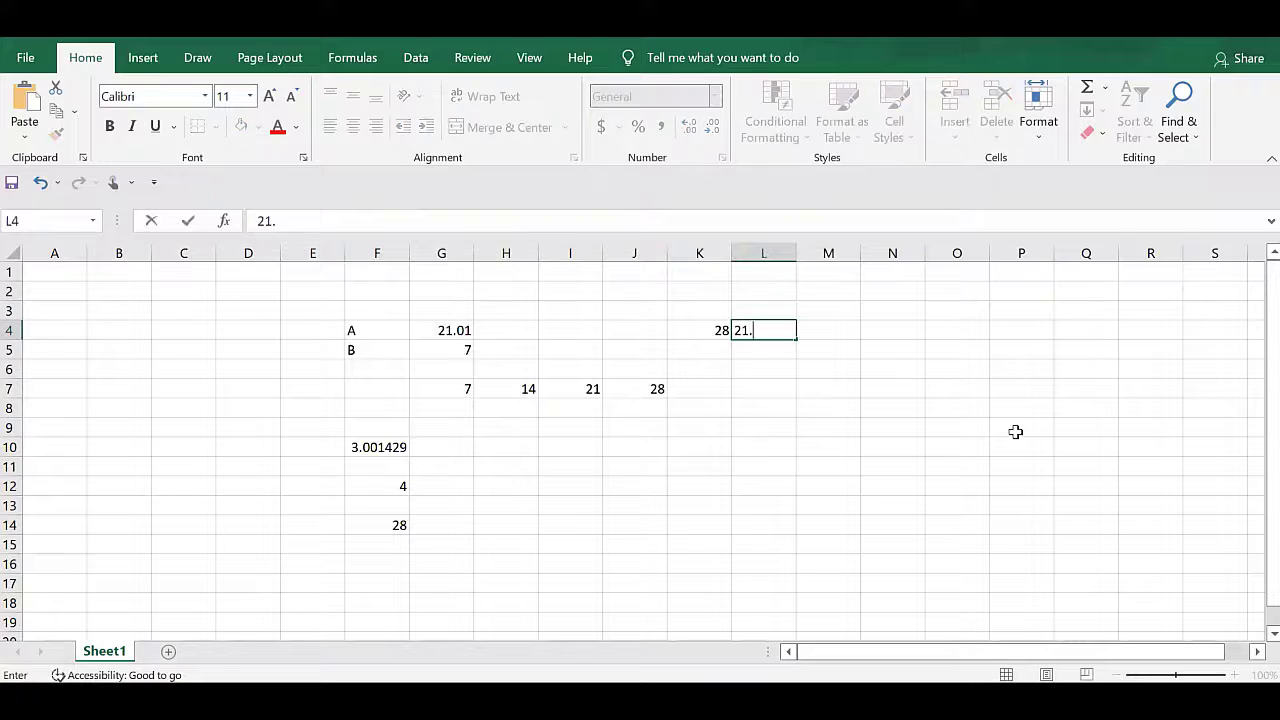
type("01")
key("Return")
type("25")
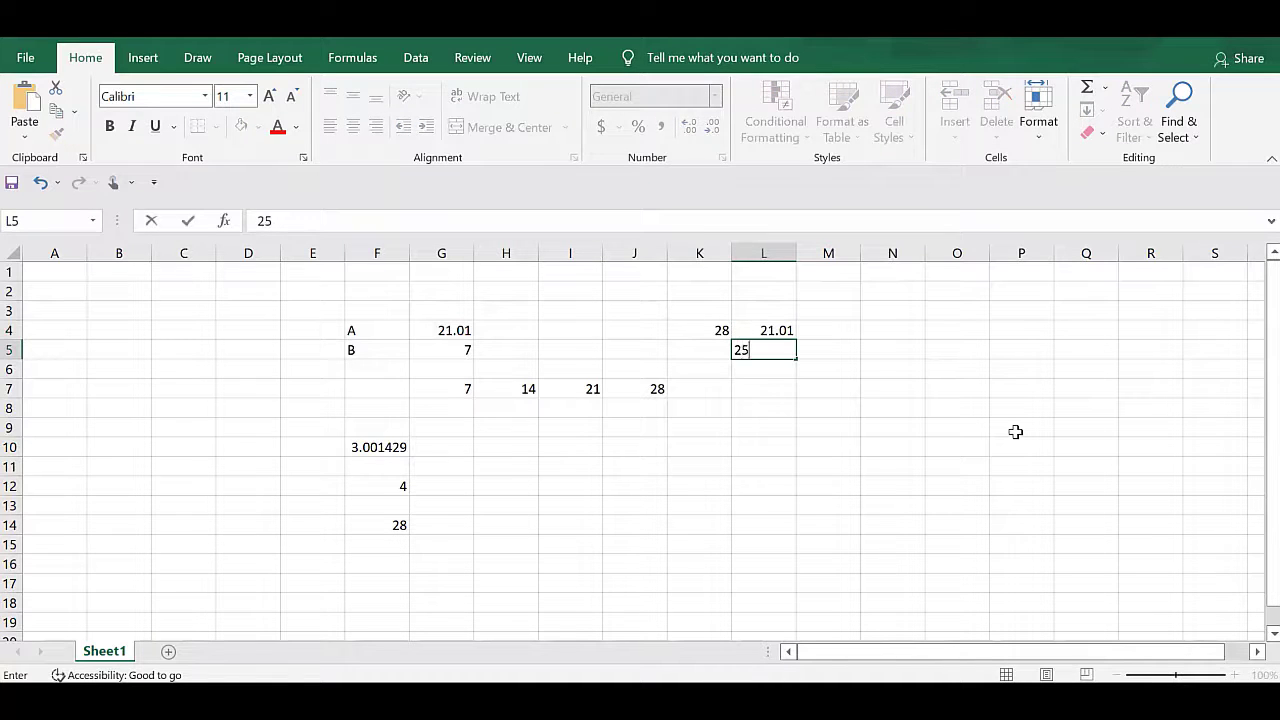
type(".02")
key("Return")
type("4")
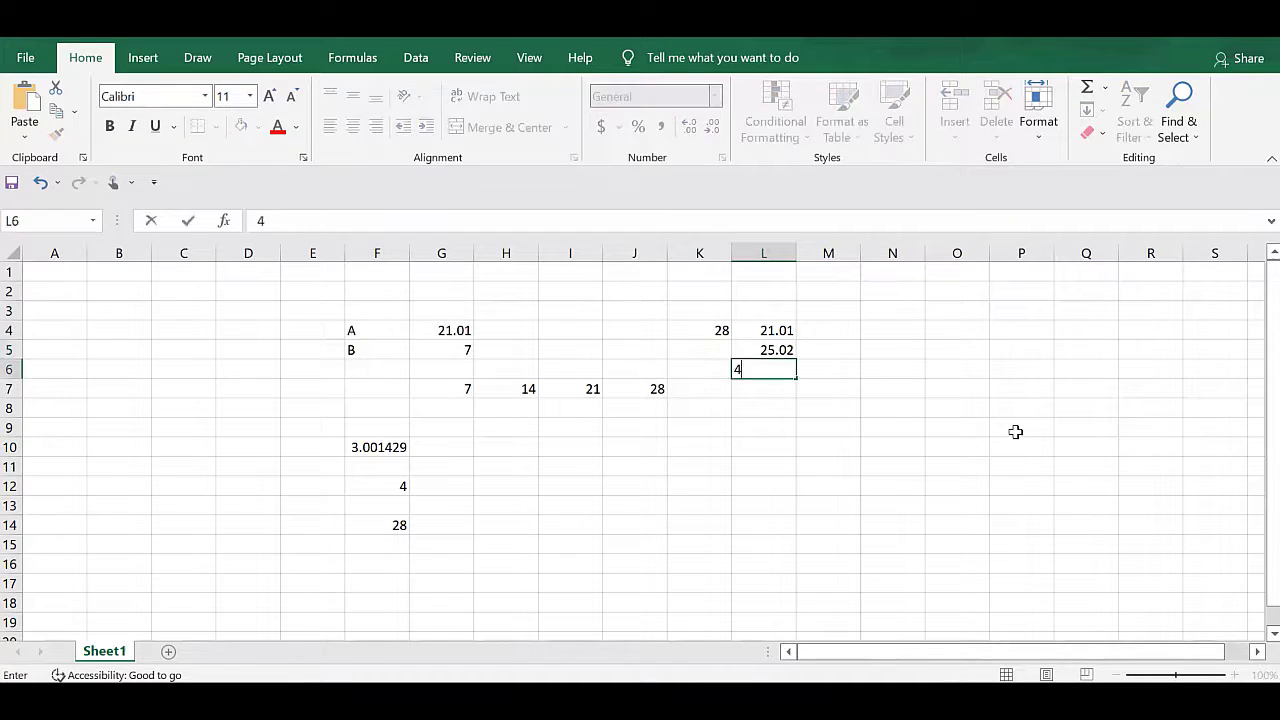
type("5.1")
key("Return")
Start a formula in M4 that divides L4 by 7 and rounds up to a whole number: =ROUNDUP(L4/7,0).
key("Right")
key("Up")
key("Up")
key("Up")
key("Left")
key("Left")
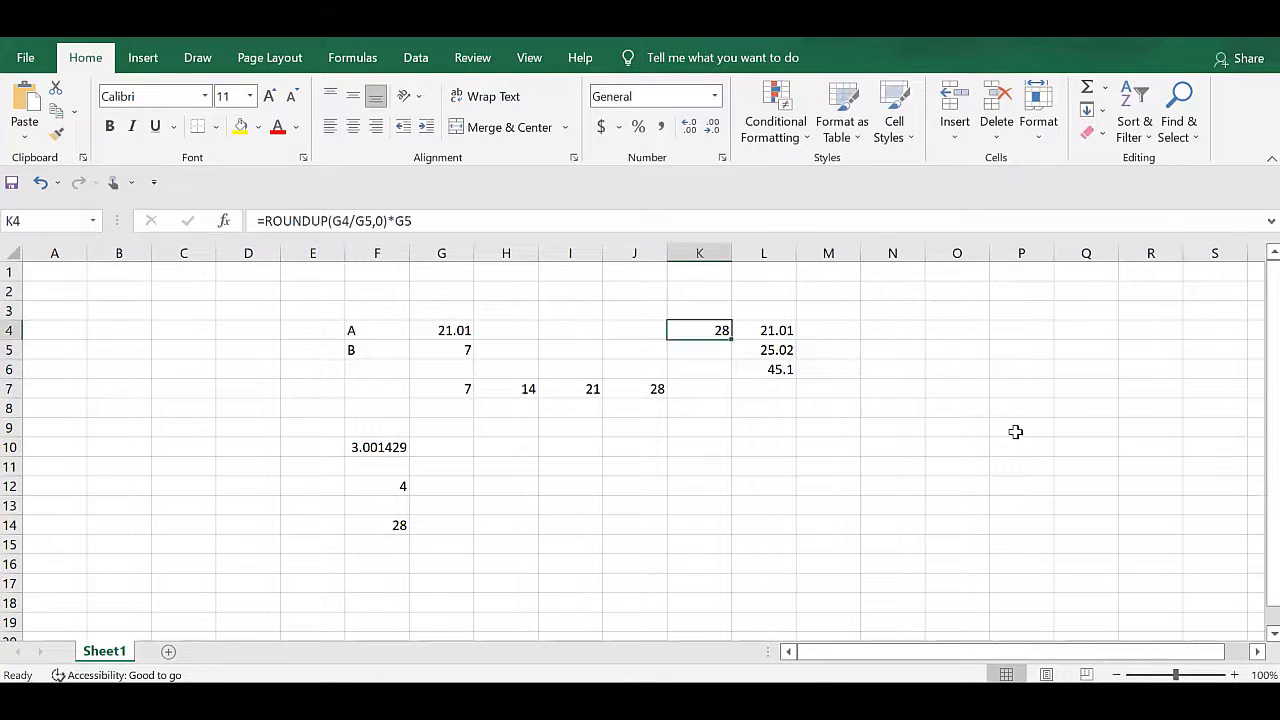
key("Right")
key("Right")
type("=ROUND(")
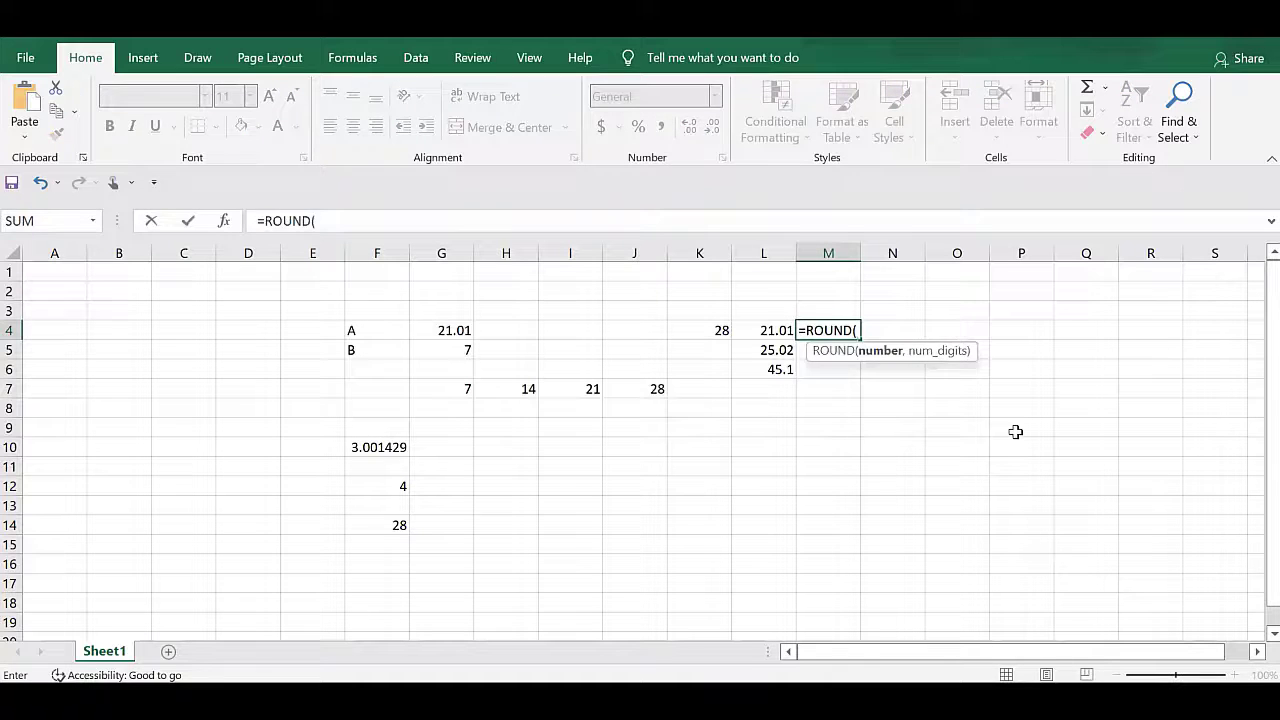
key("Escape")
type("=roundup")
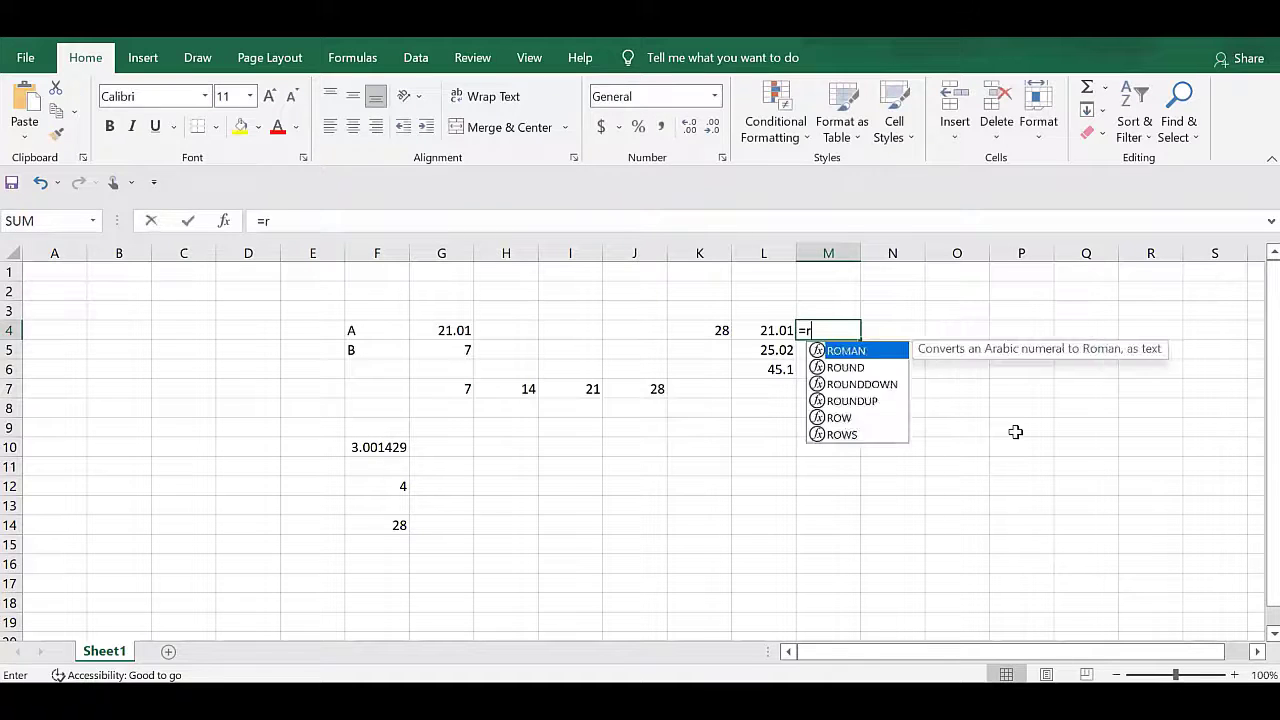
key("Tab")
key("Left")
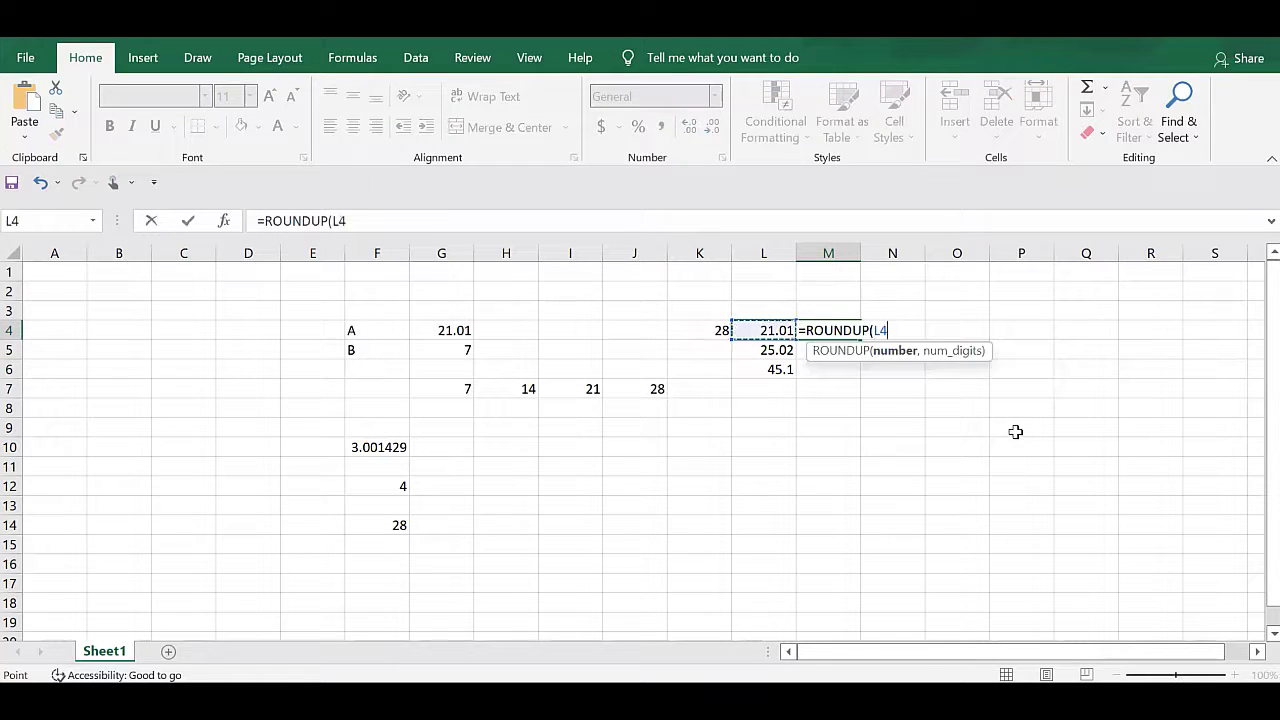
type("/7,0)")
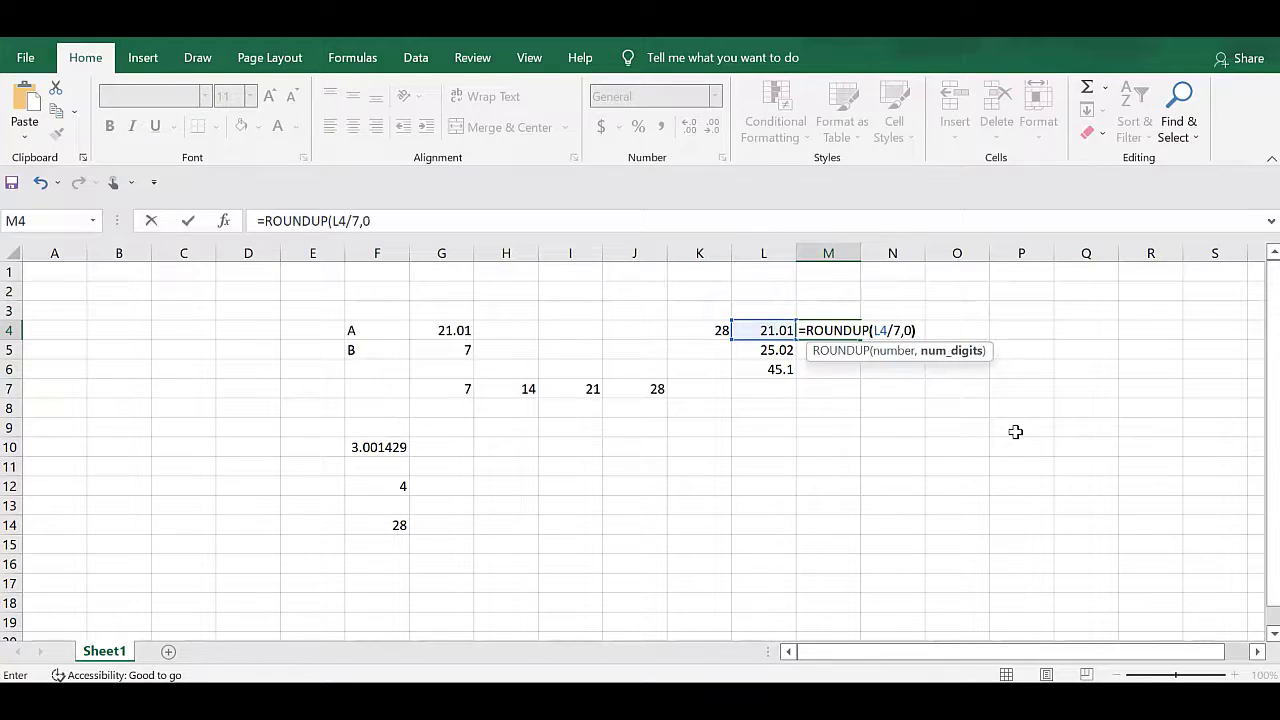
type("*")
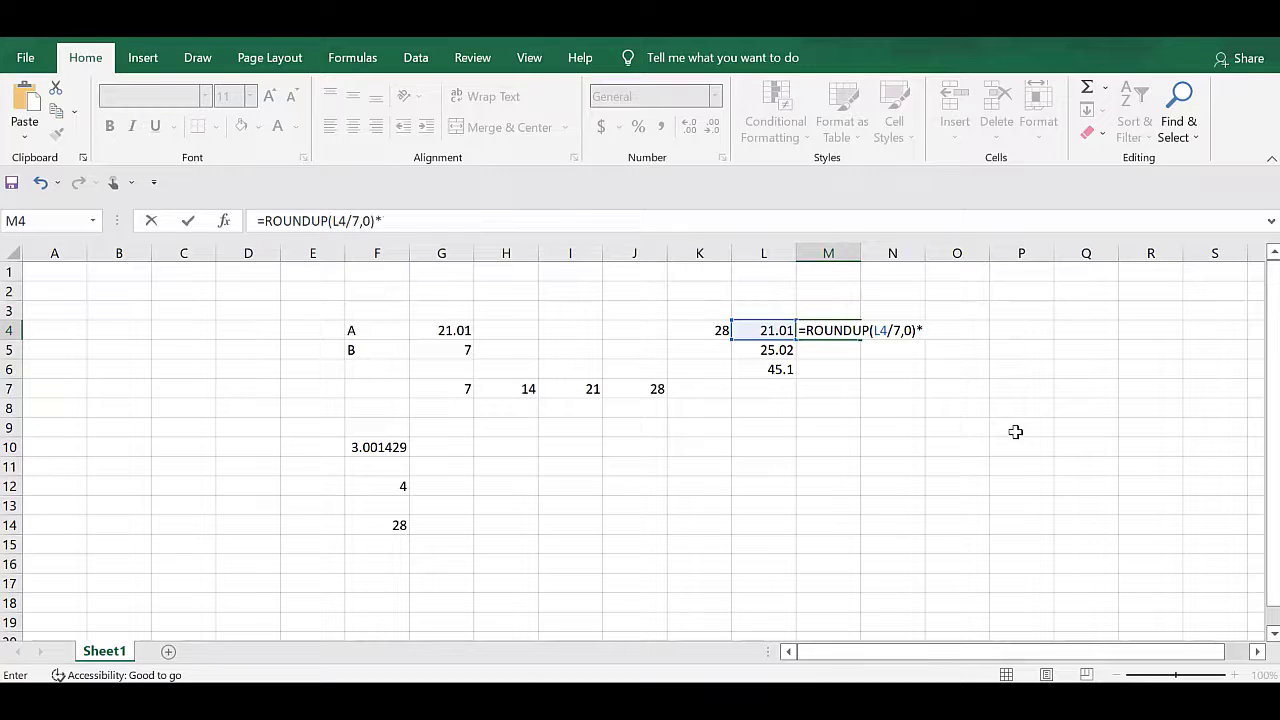
type("7")
Complete the M4 formula by multiplying the rounded-up quotient by 7, giving =ROUNDUP(L4/7,0)*7.
key("Return")
key("Up")
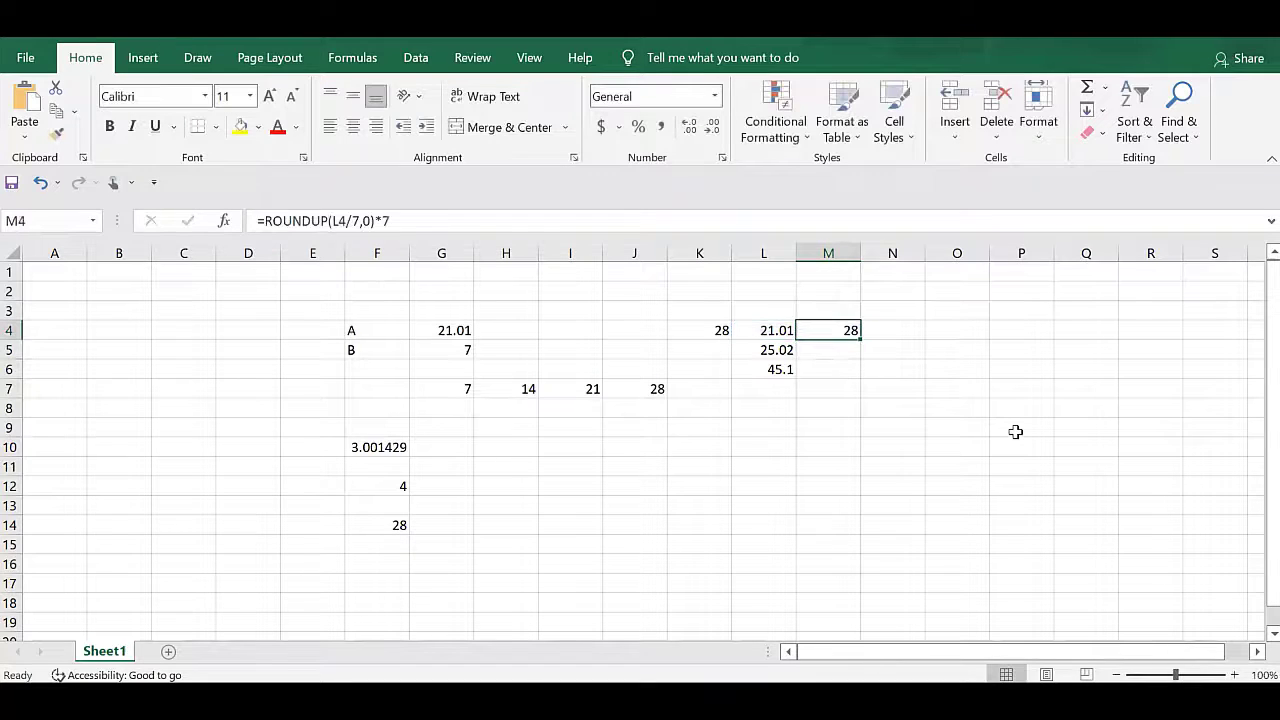
Copy the rounding formula from M4 into cells M5 to M8.
key("ctrl+c")
key("Down")
key("ctrl+v")
key("Down")
key("ctrl+v")
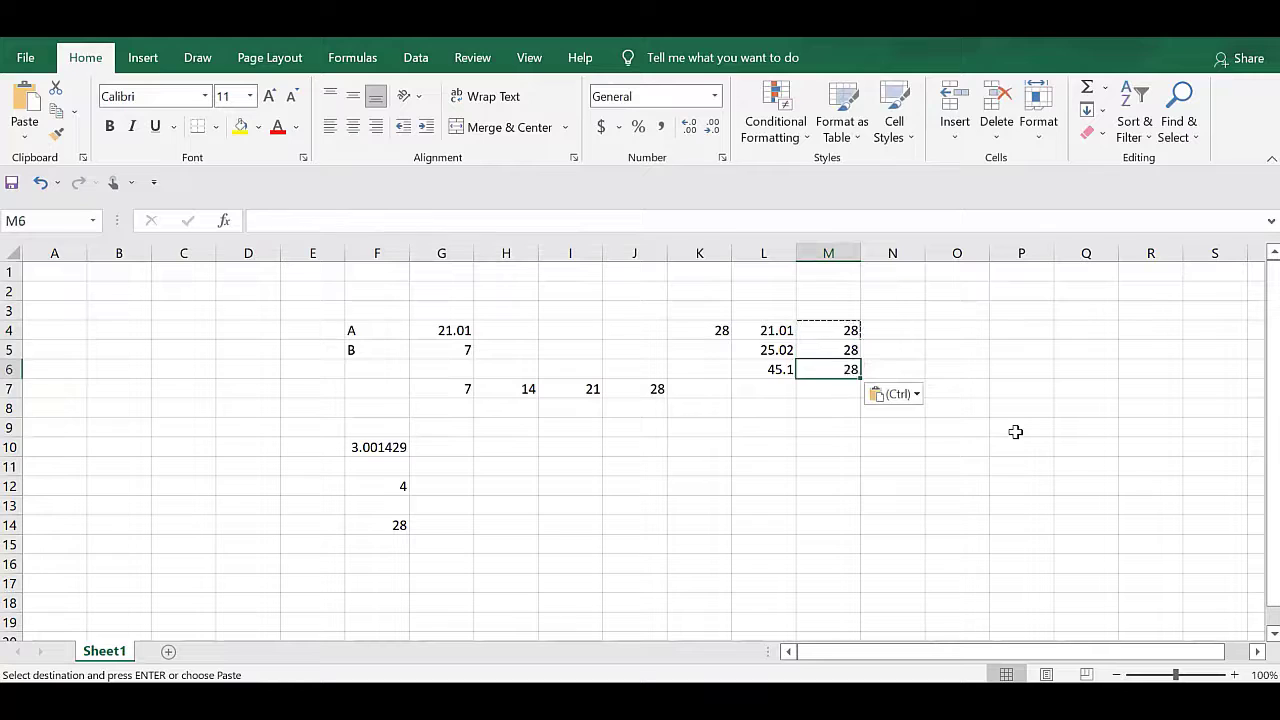
key("Down")
key("ctrl+v")
key("Down")
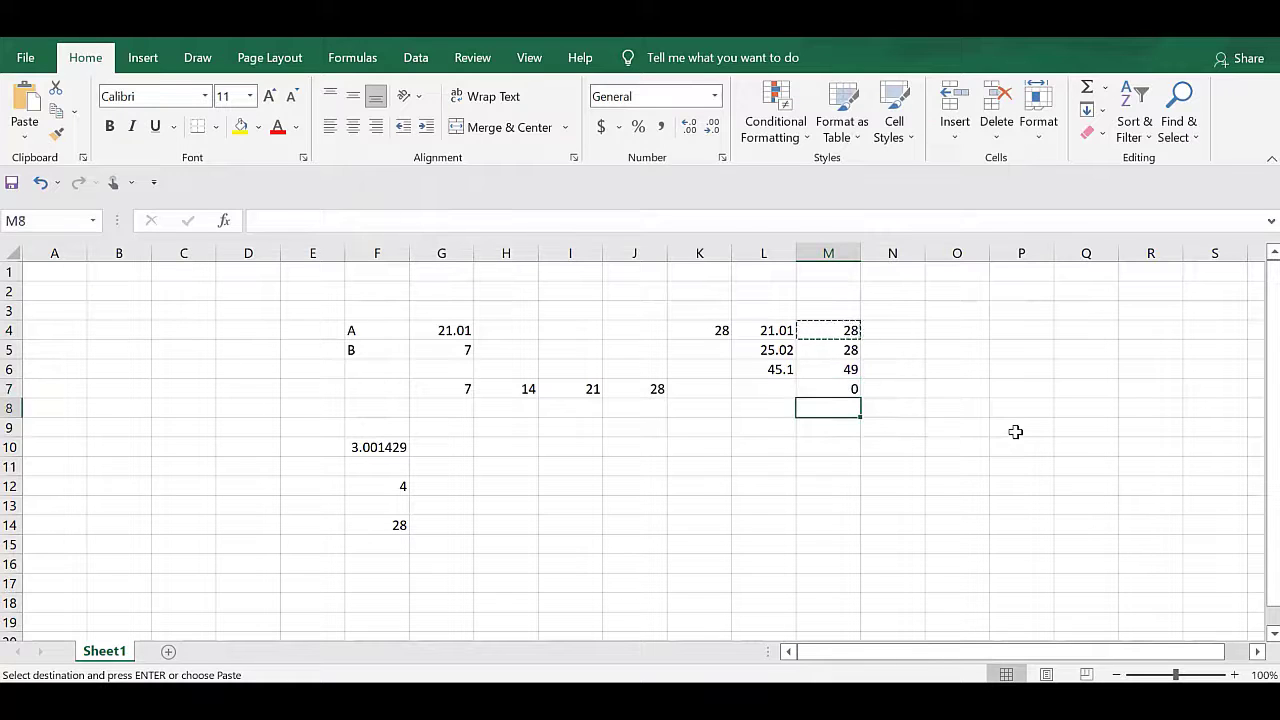
key("ctrl+v")
Enter 34.3 as another test number in L7 and check the rounding formula beside it in M7.
key("Up")
key("Left")
type("34")
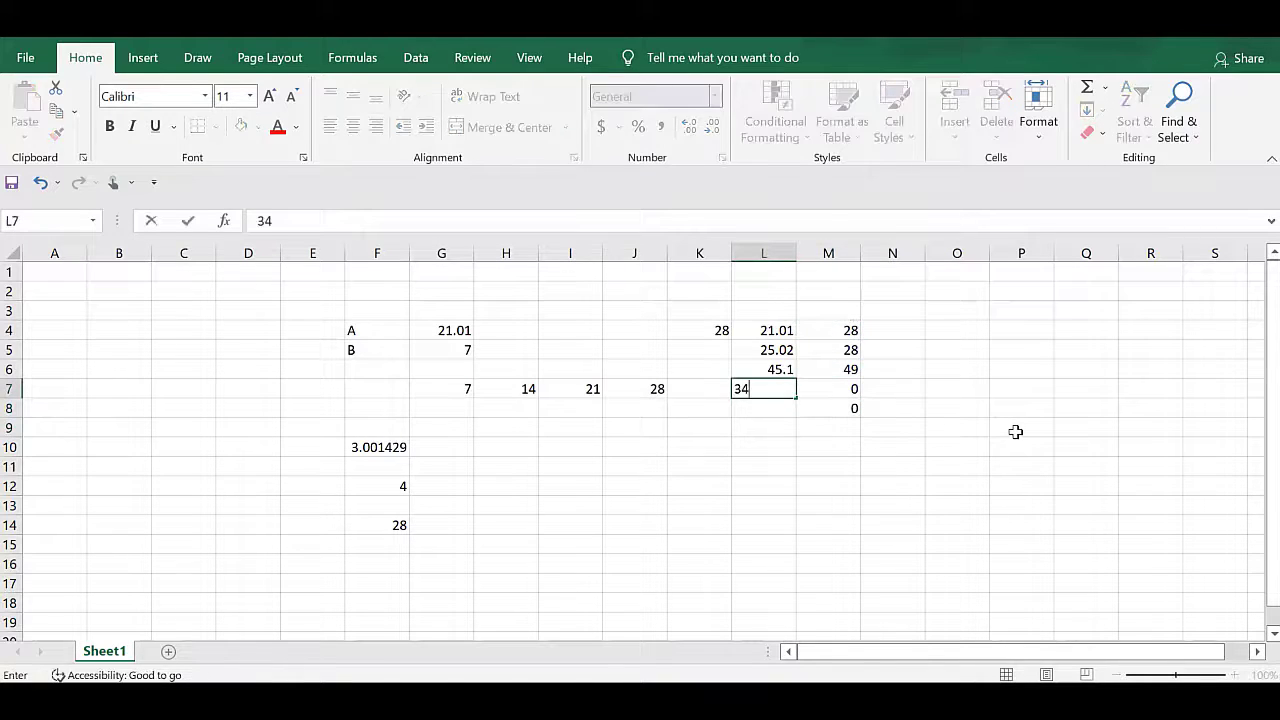
type(".3")
key("Return")
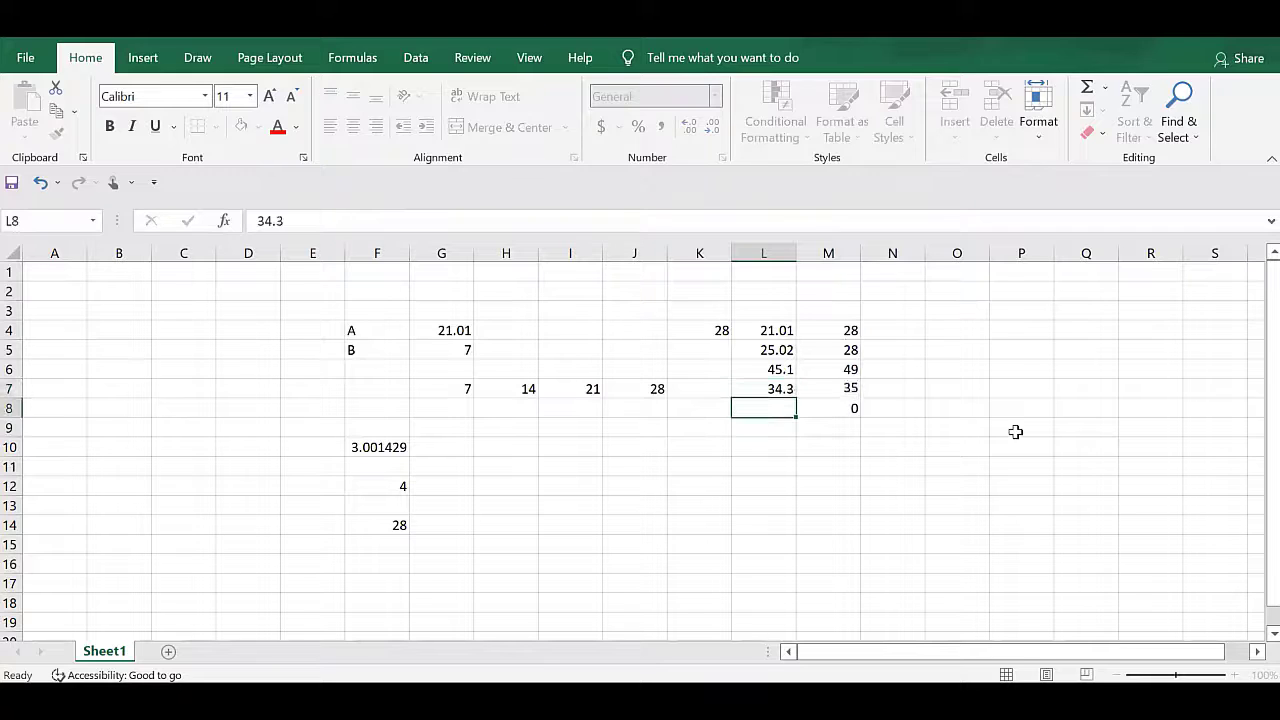
key("Up")
key("Right")
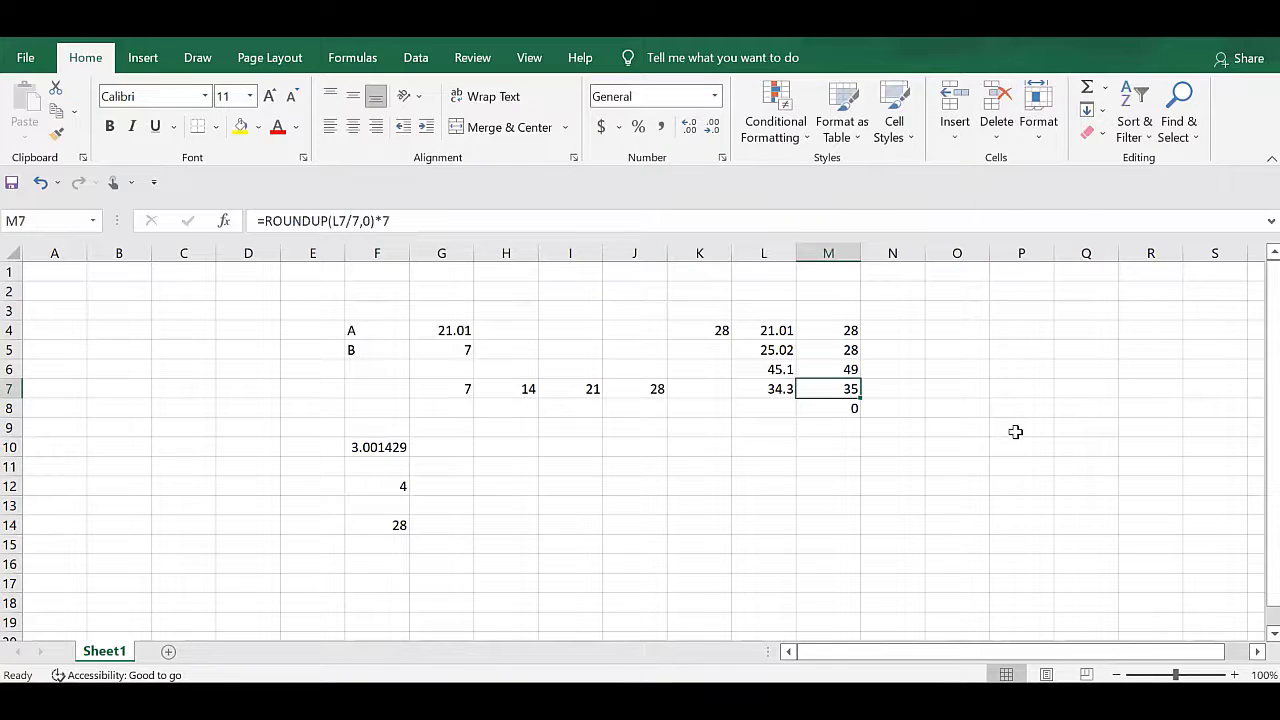